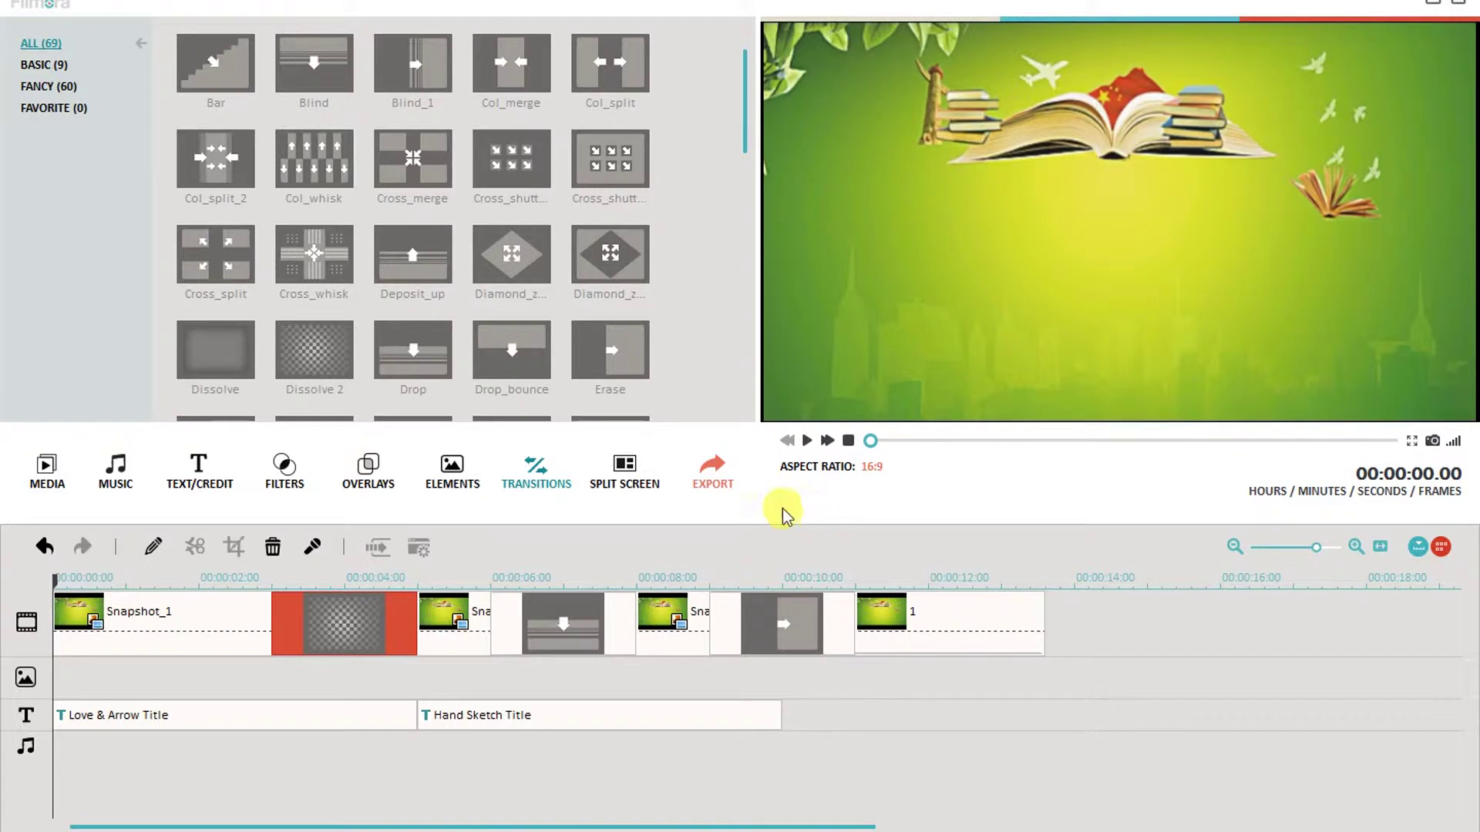
Open the export settings for the video project
click(715, 473)
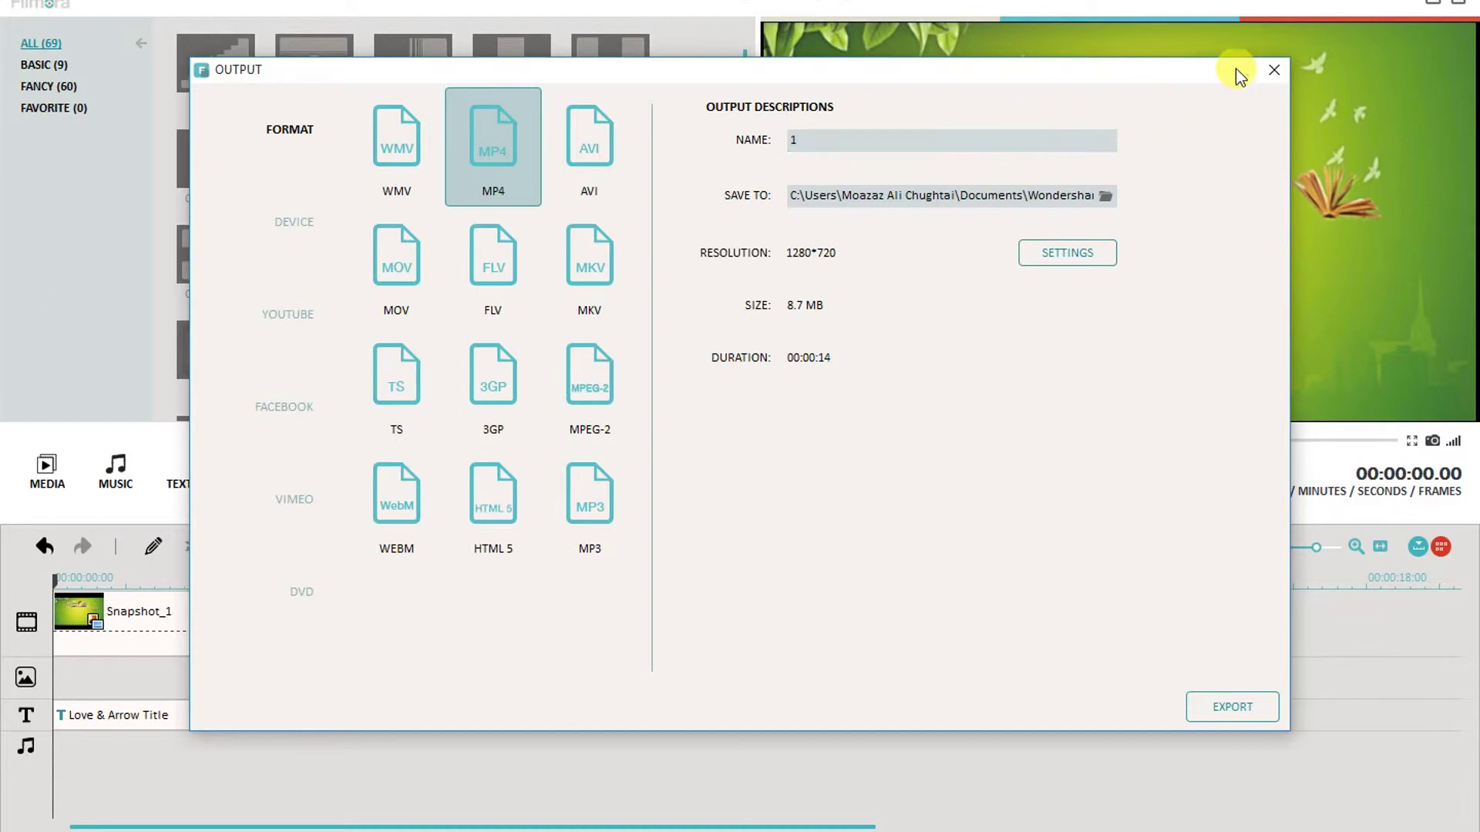
click(1272, 71)
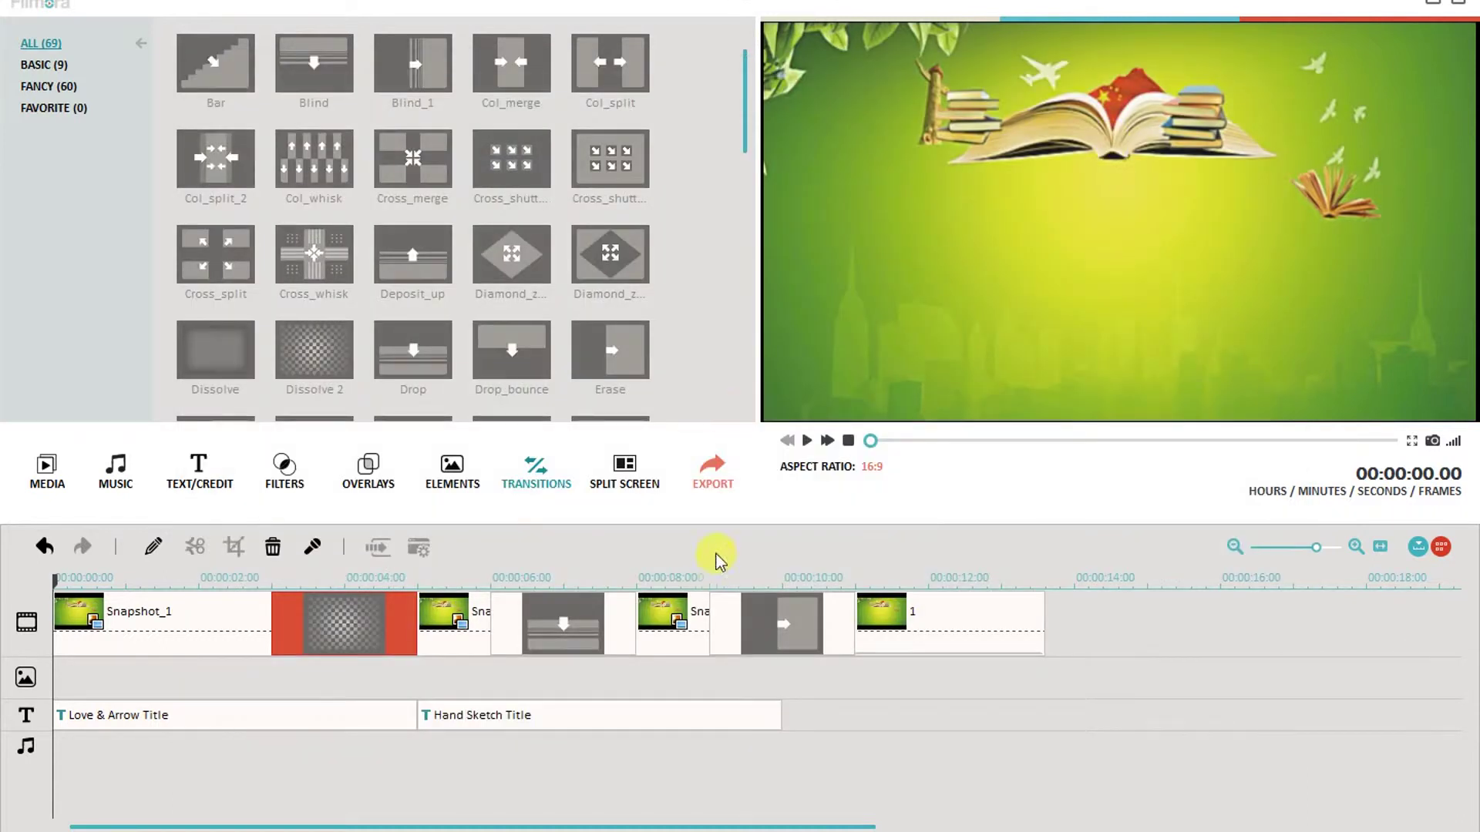
click(708, 482)
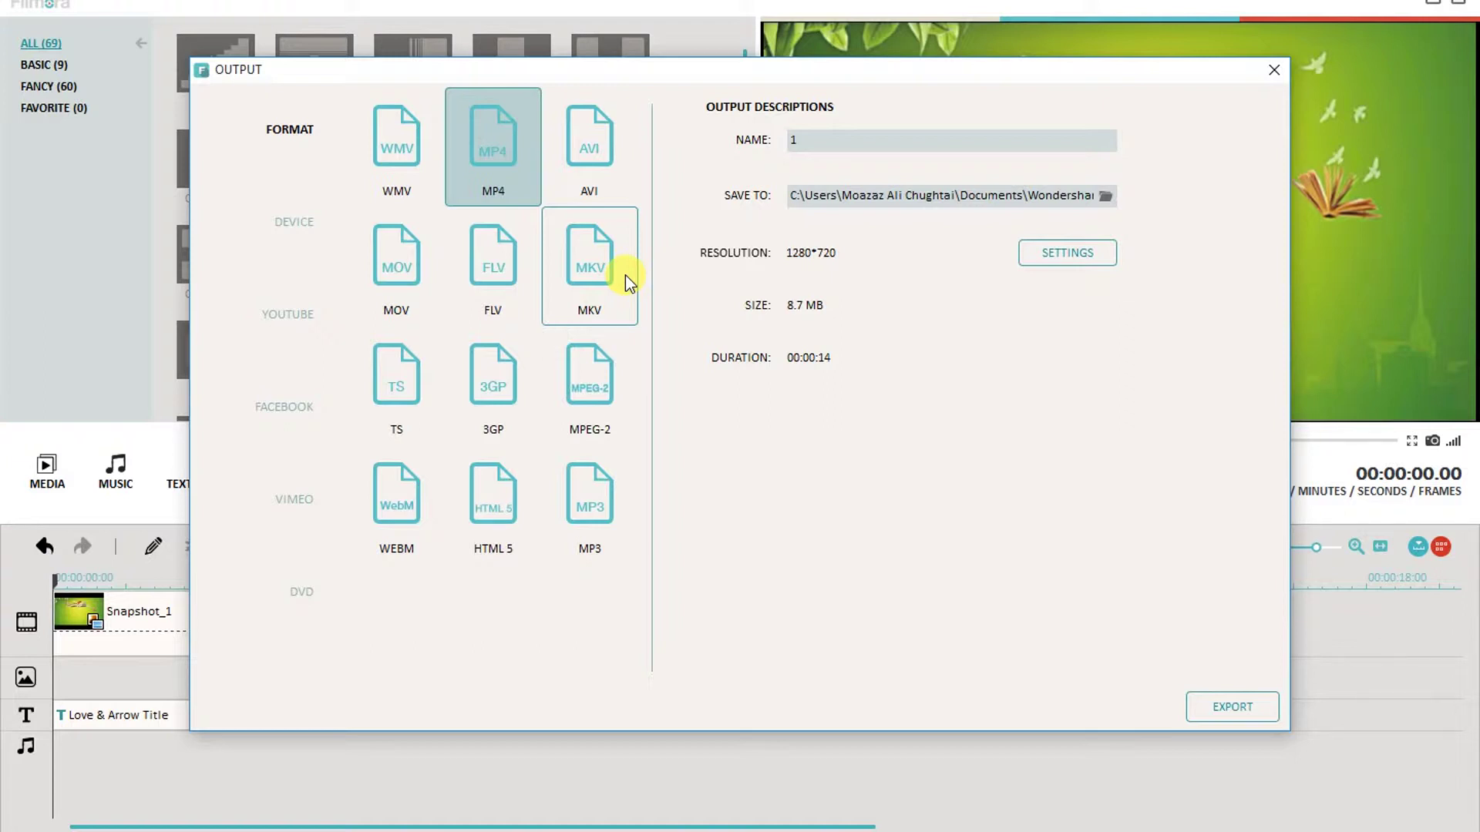
Compare the estimated file sizes of the WMV, MP4 and AVI output formats
click(393, 145)
click(473, 150)
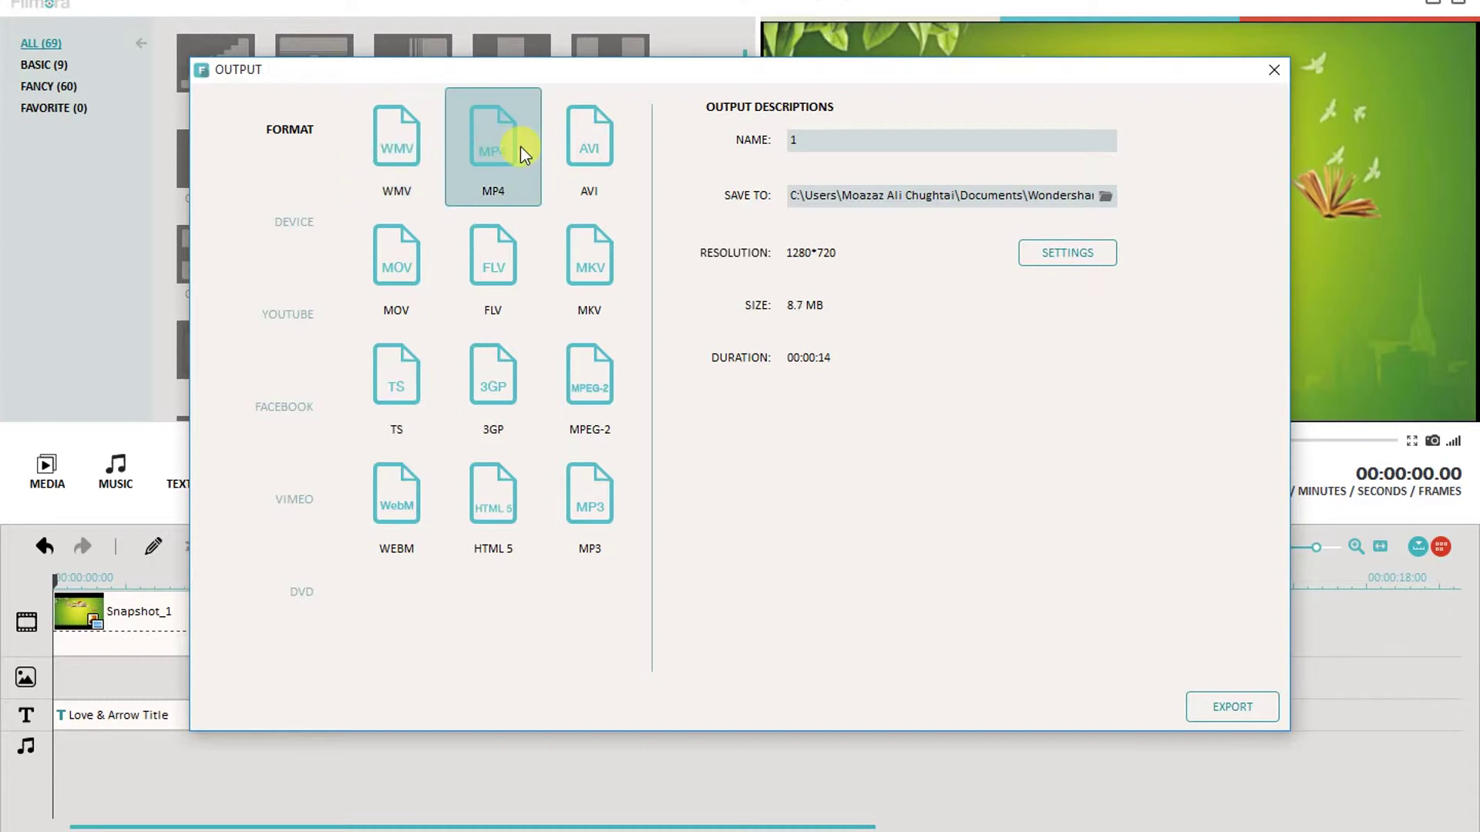
click(586, 133)
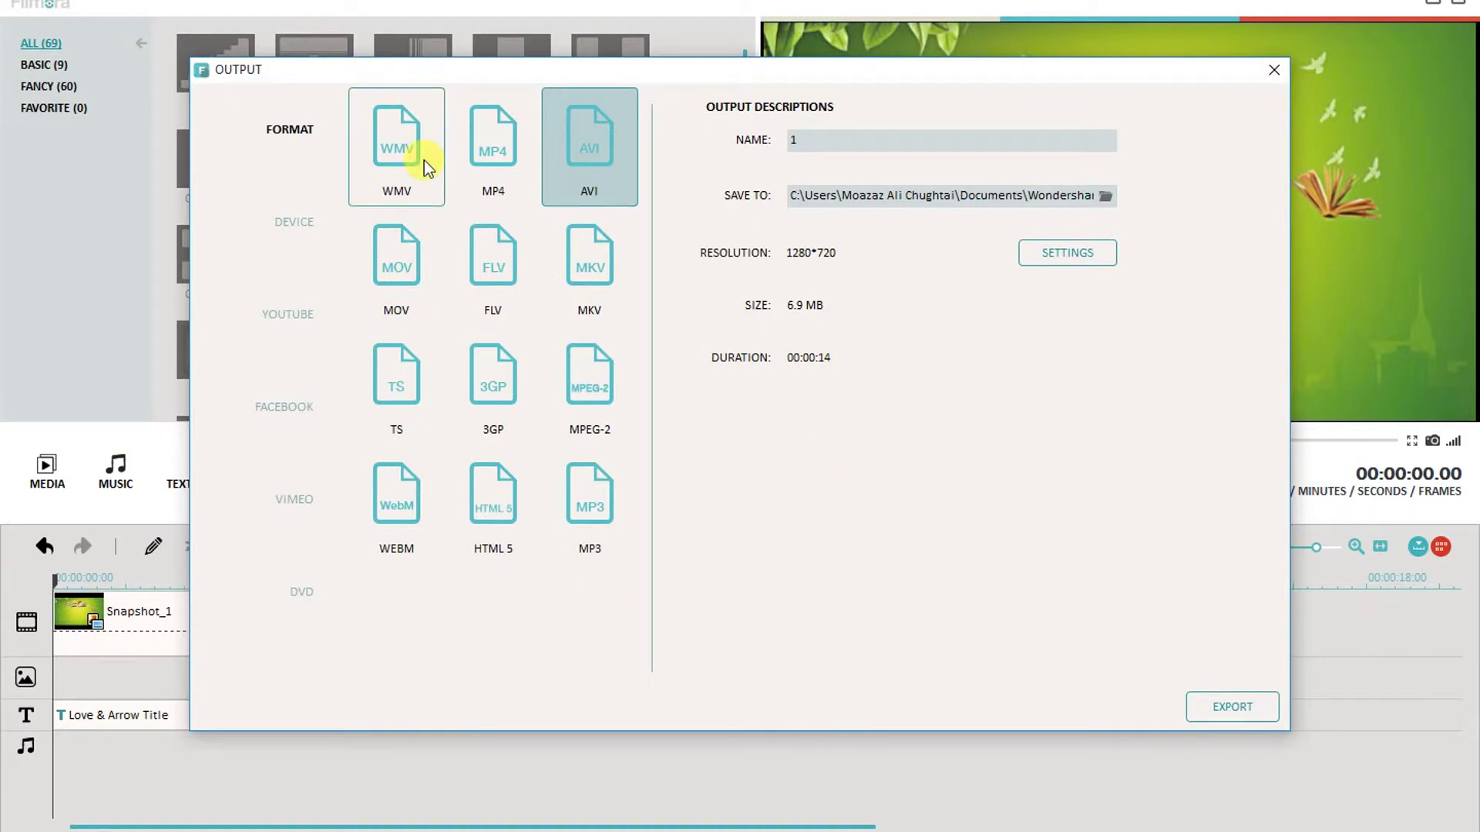
click(493, 164)
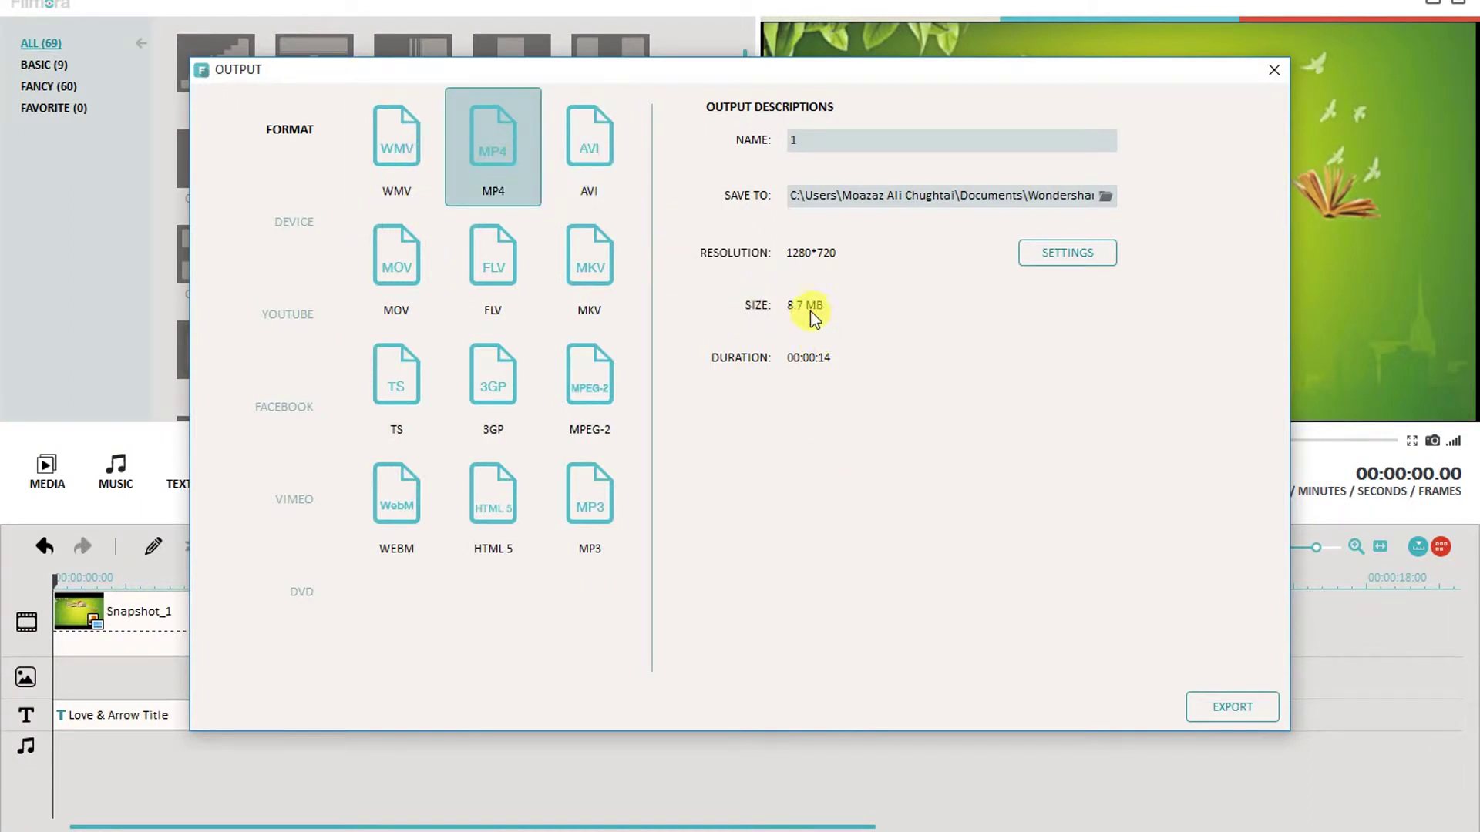
click(592, 148)
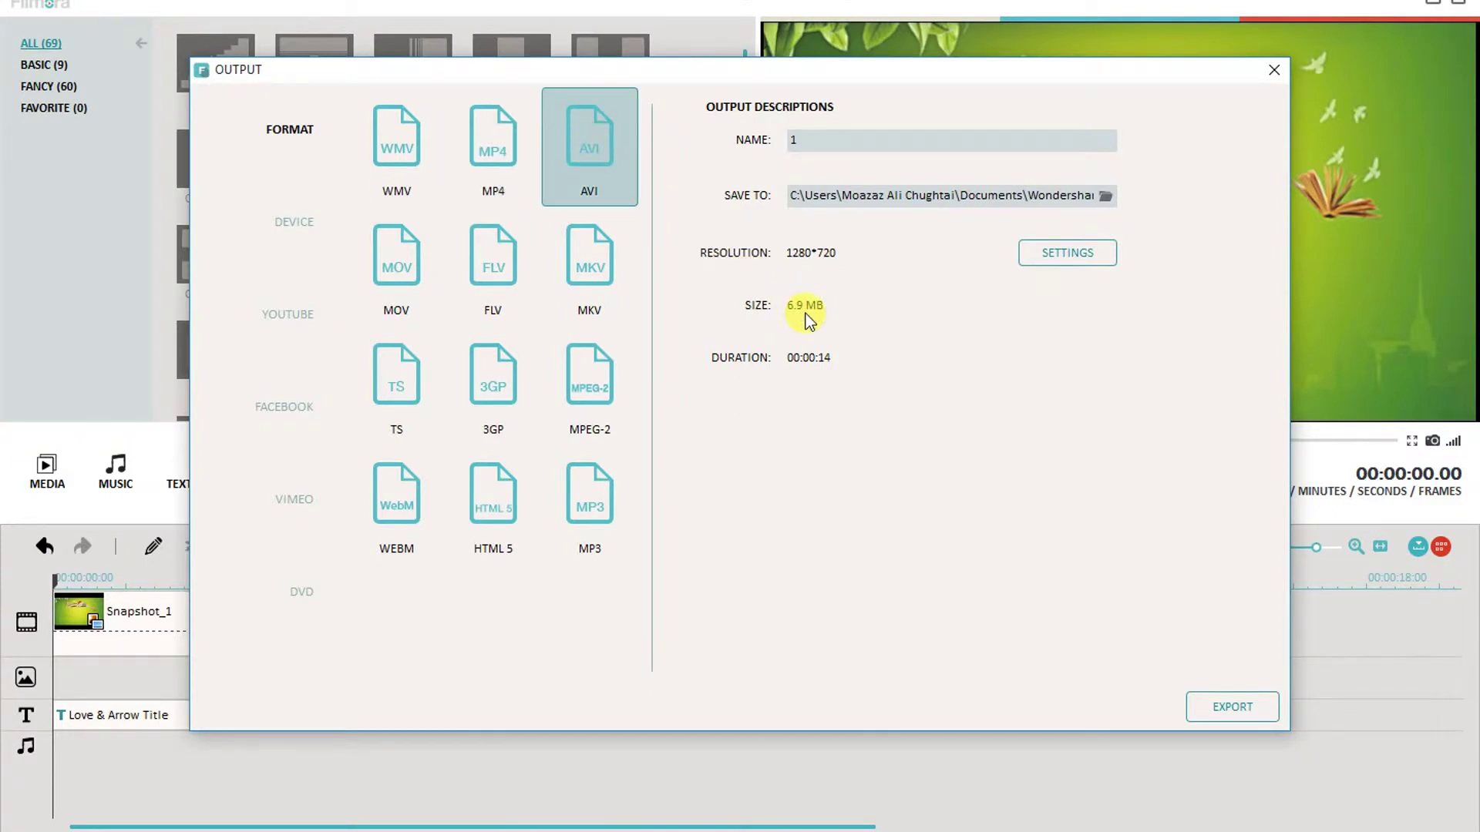
click(510, 151)
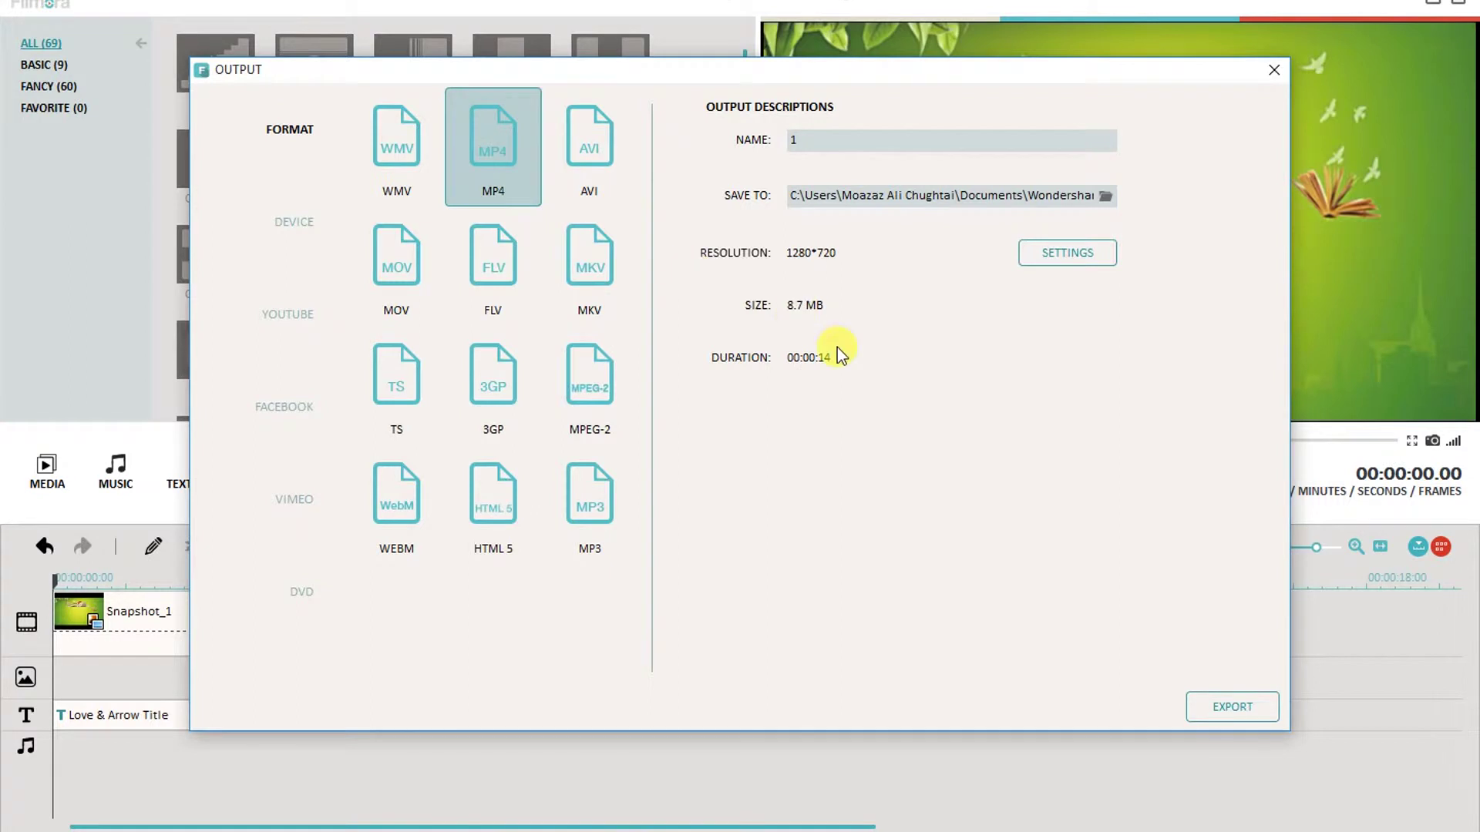
click(416, 166)
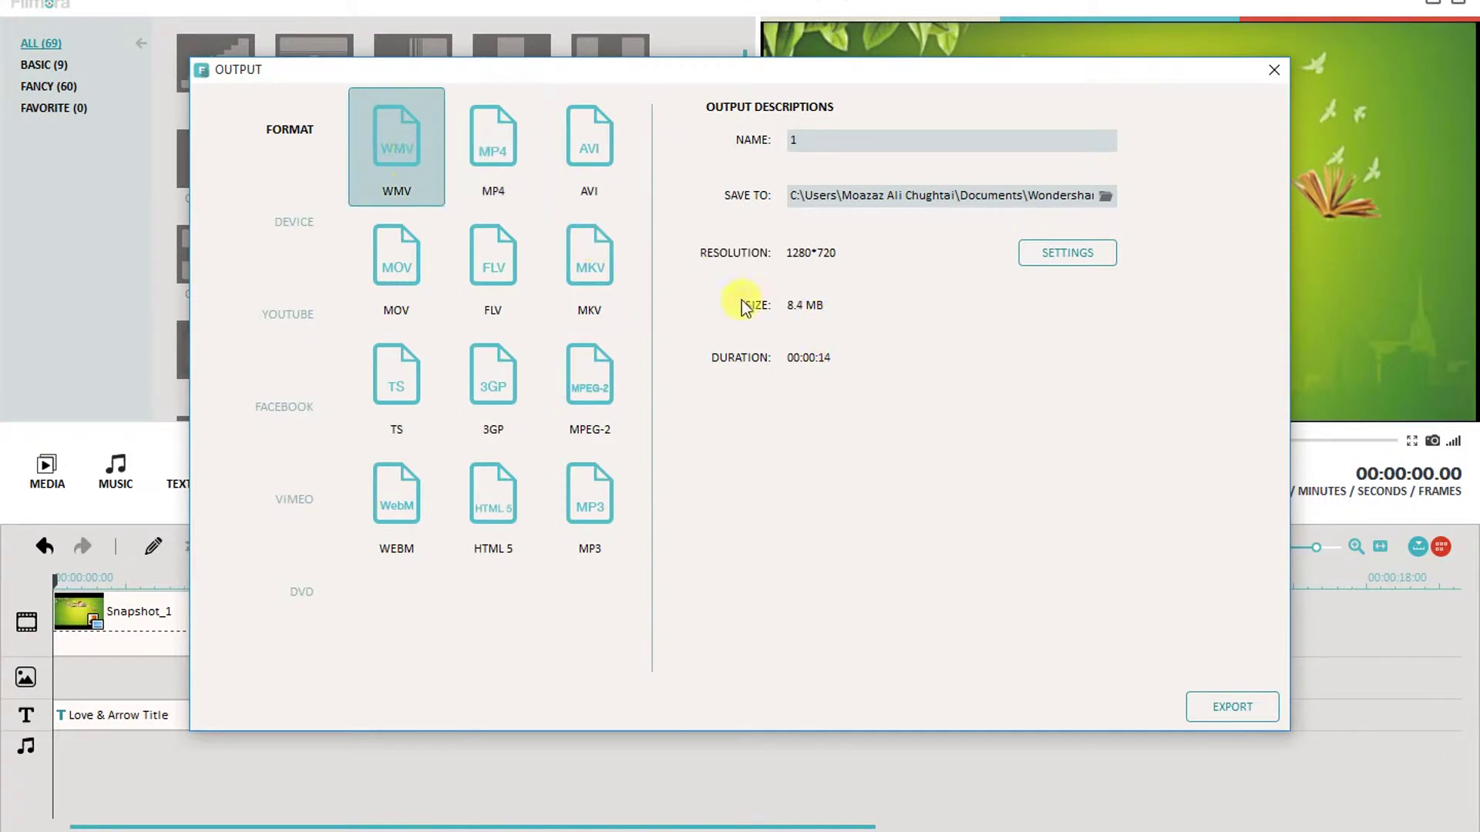
Check the resolution and estimated file size of the FLV, 3GP, MPEG-2 and MP3 output formats
click(512, 293)
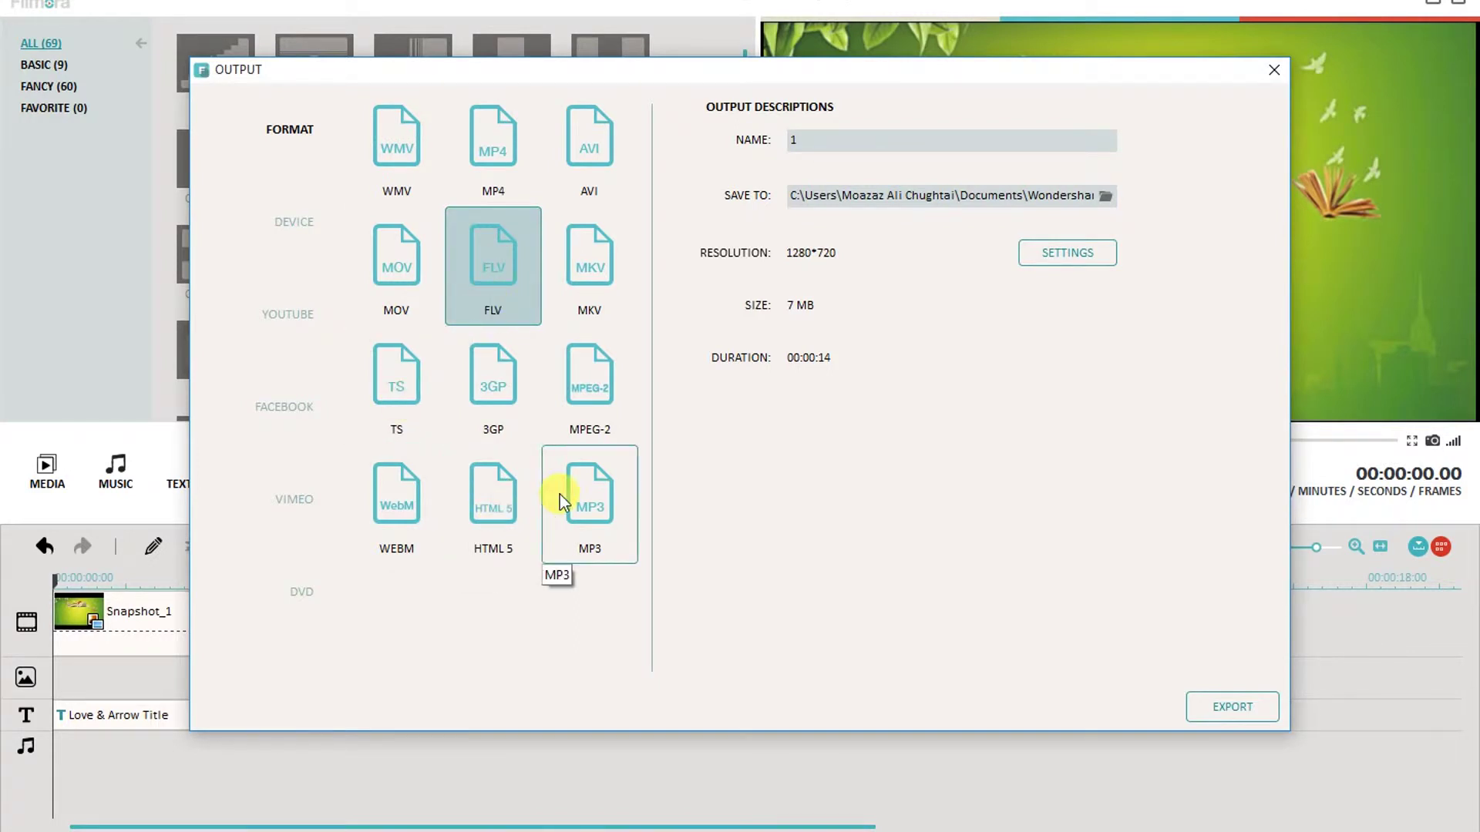
click(492, 386)
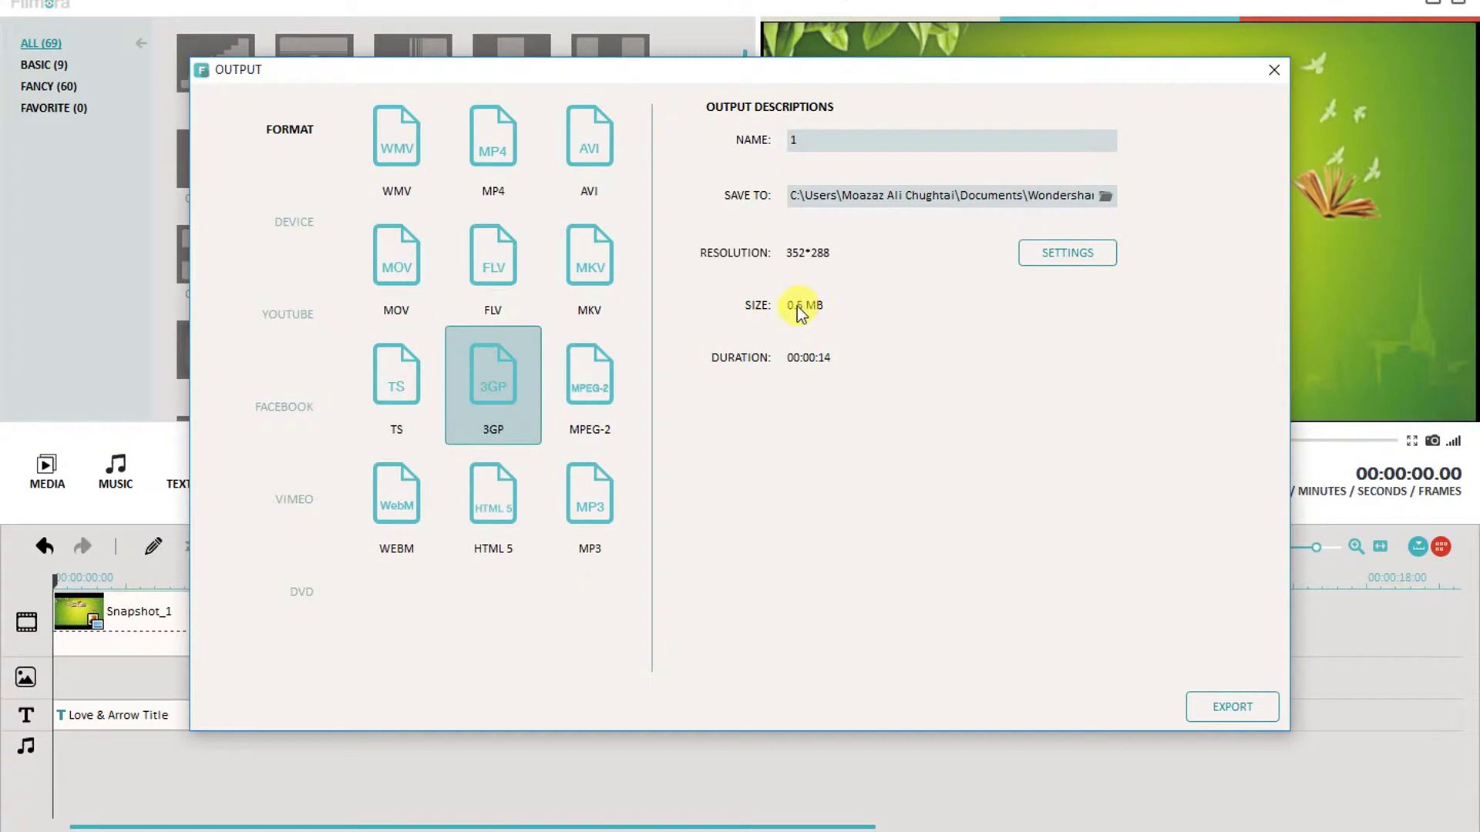
click(583, 381)
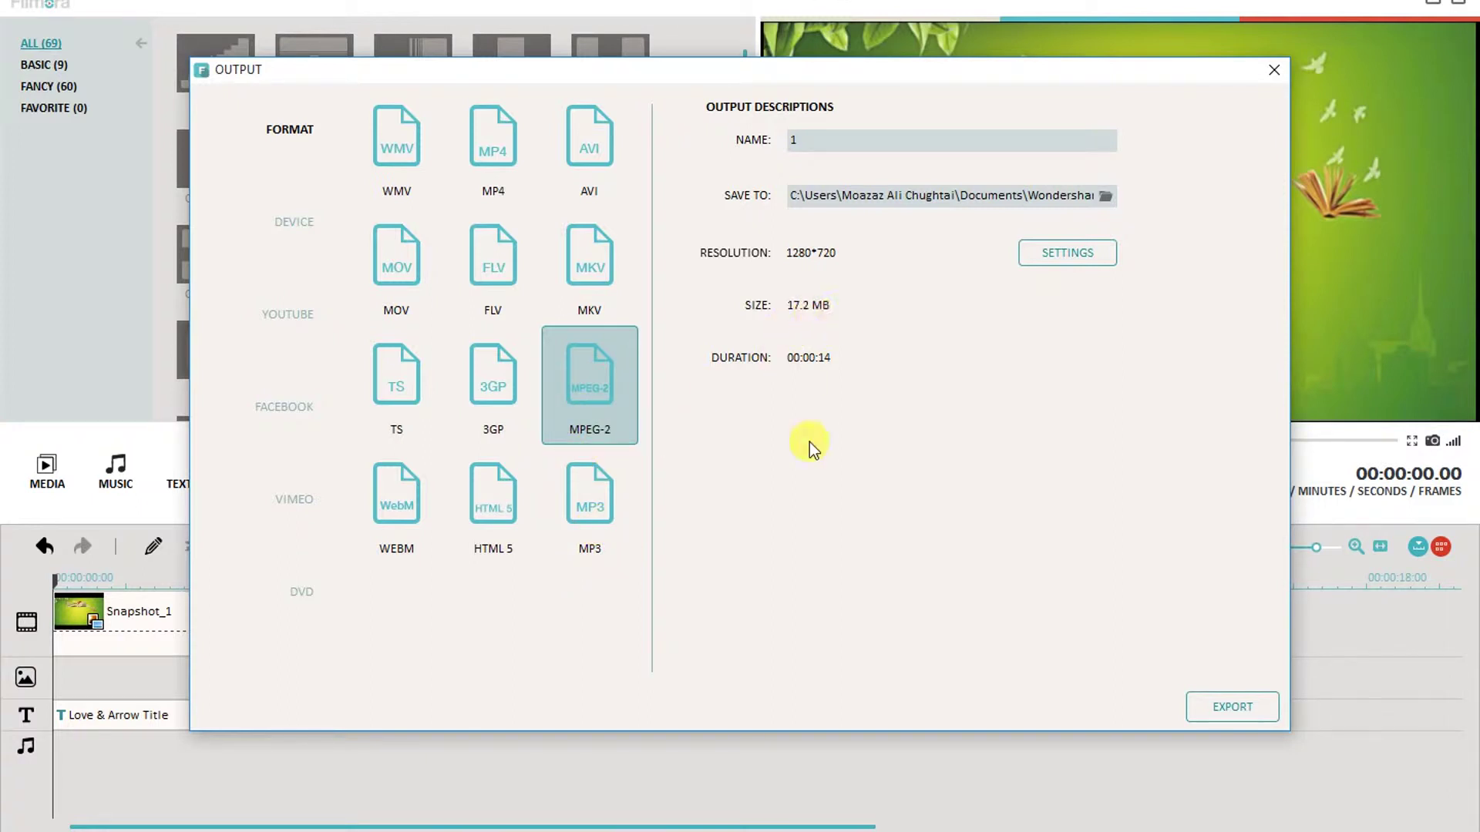
click(578, 504)
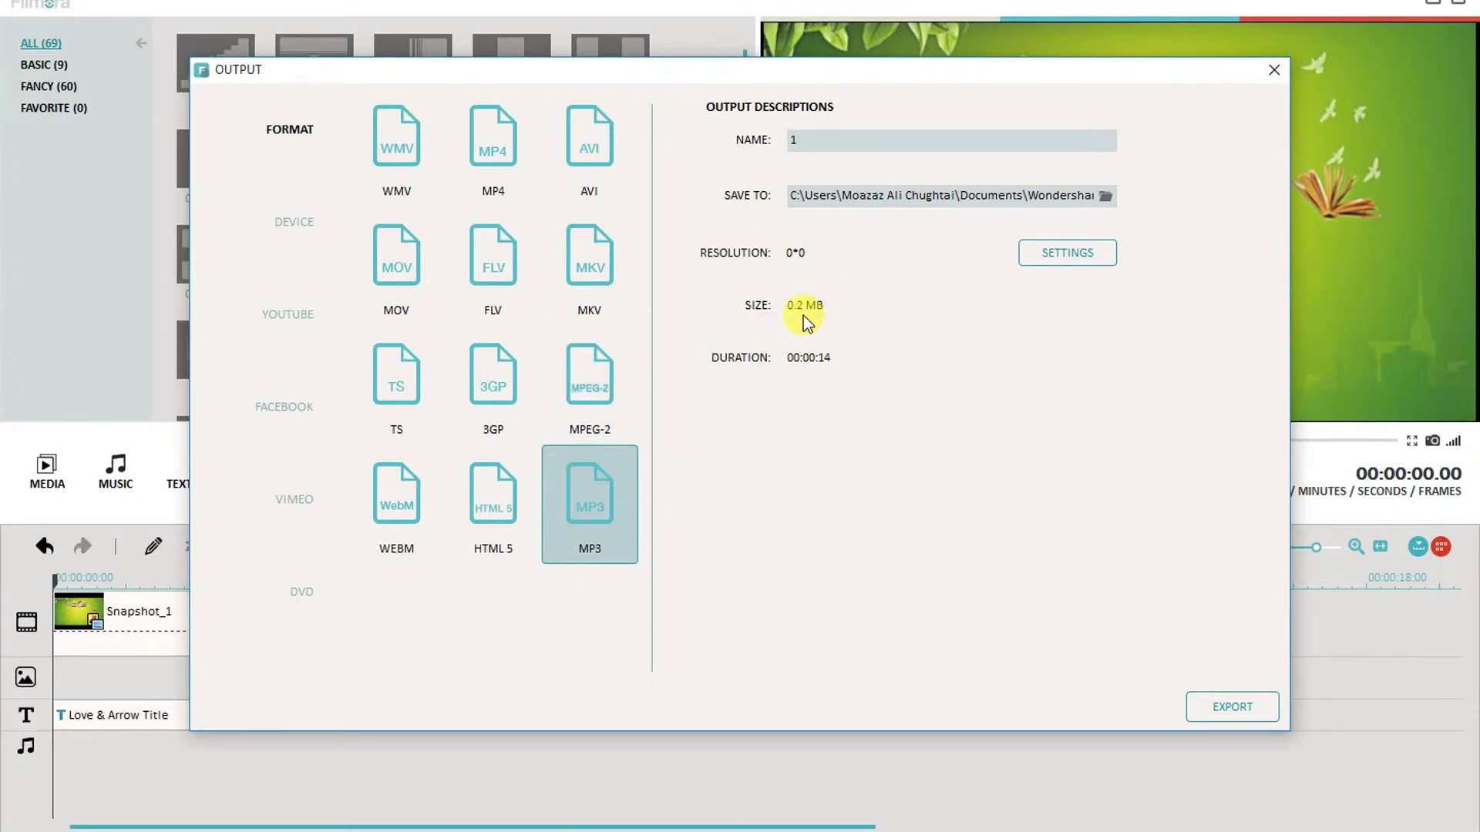
Review the device export presets and the YouTube upload options, including the quality and privacy choices
click(285, 221)
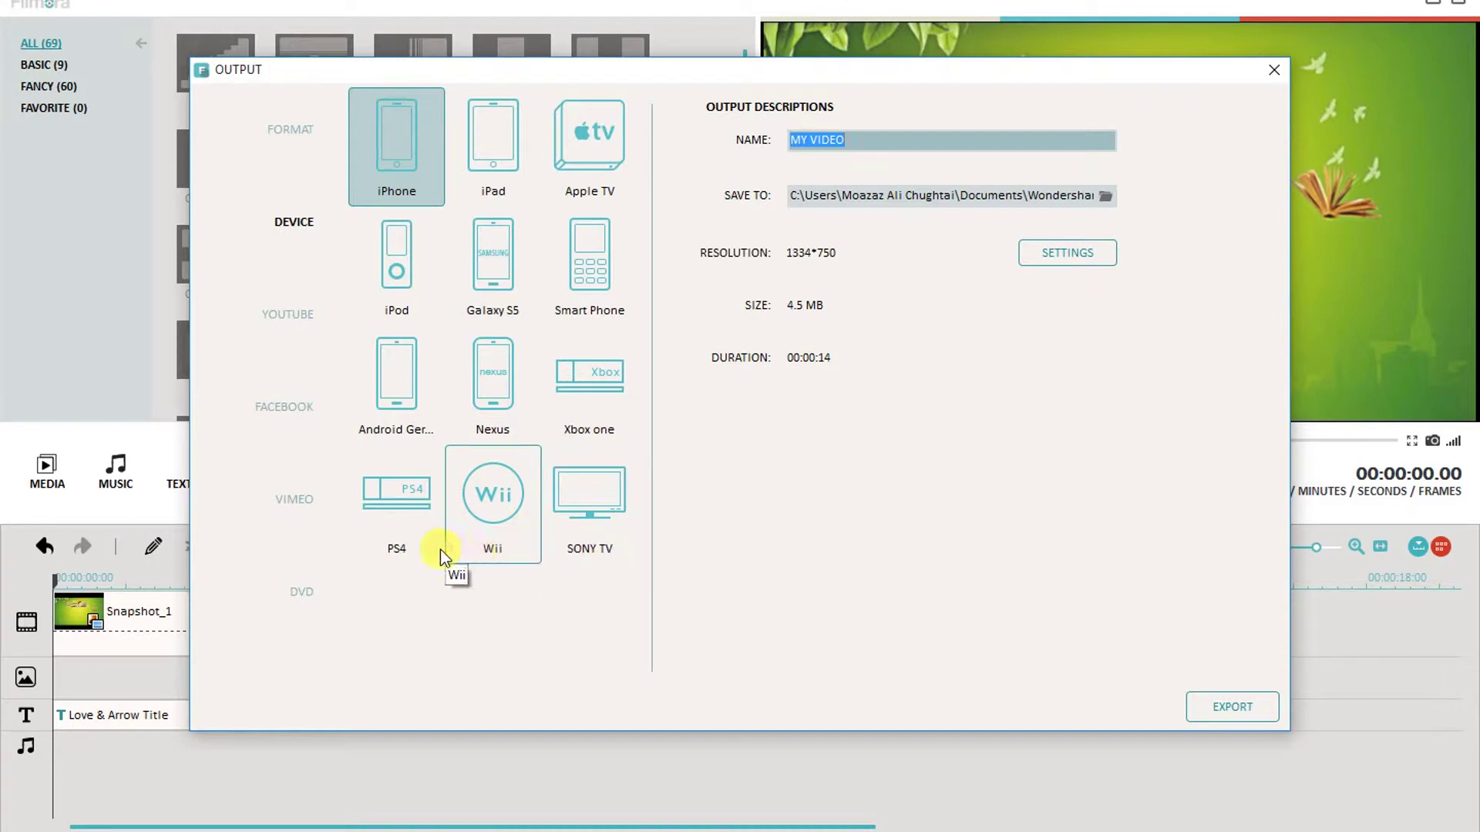
click(282, 308)
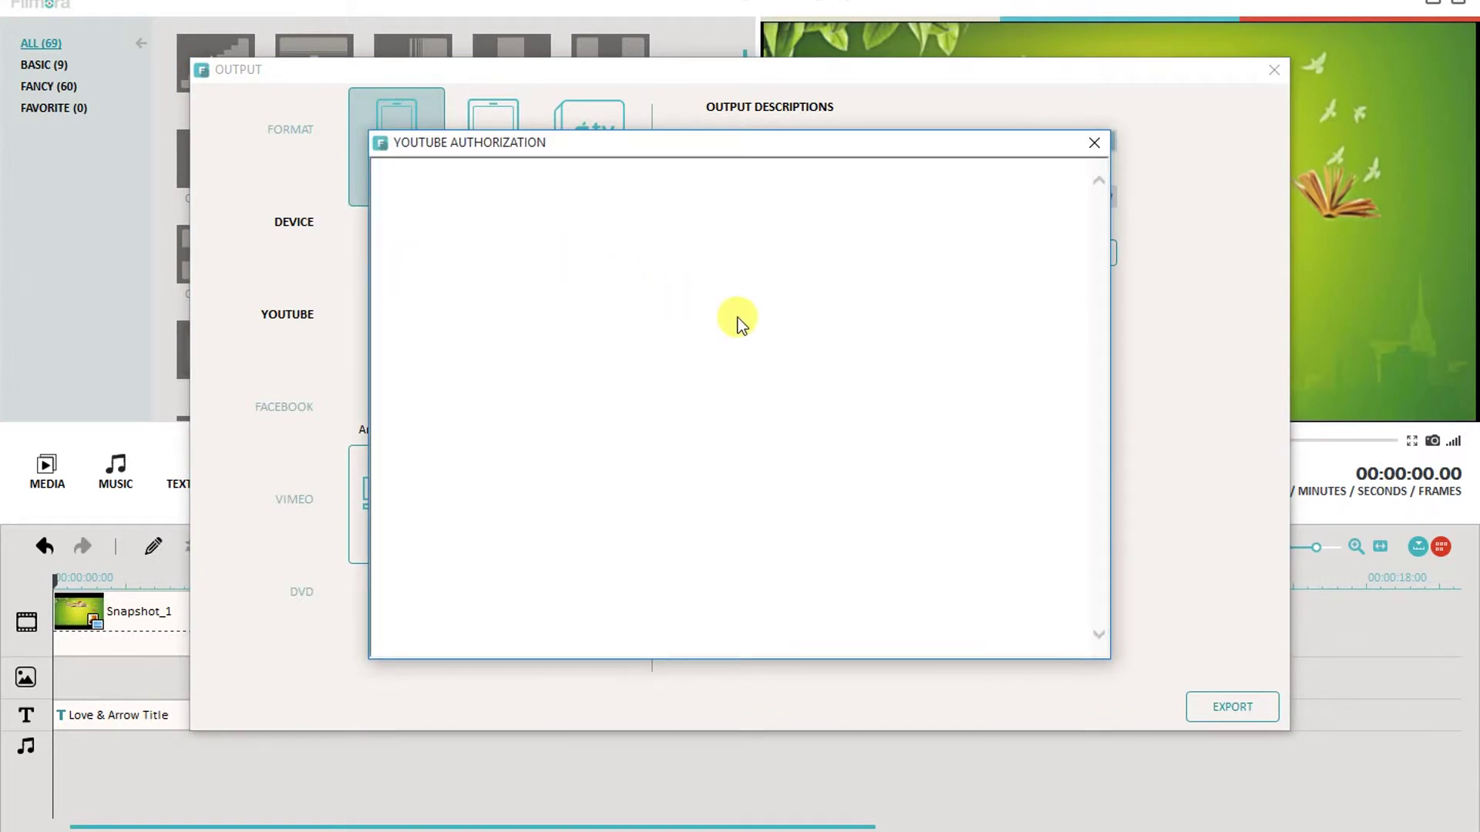
click(1093, 141)
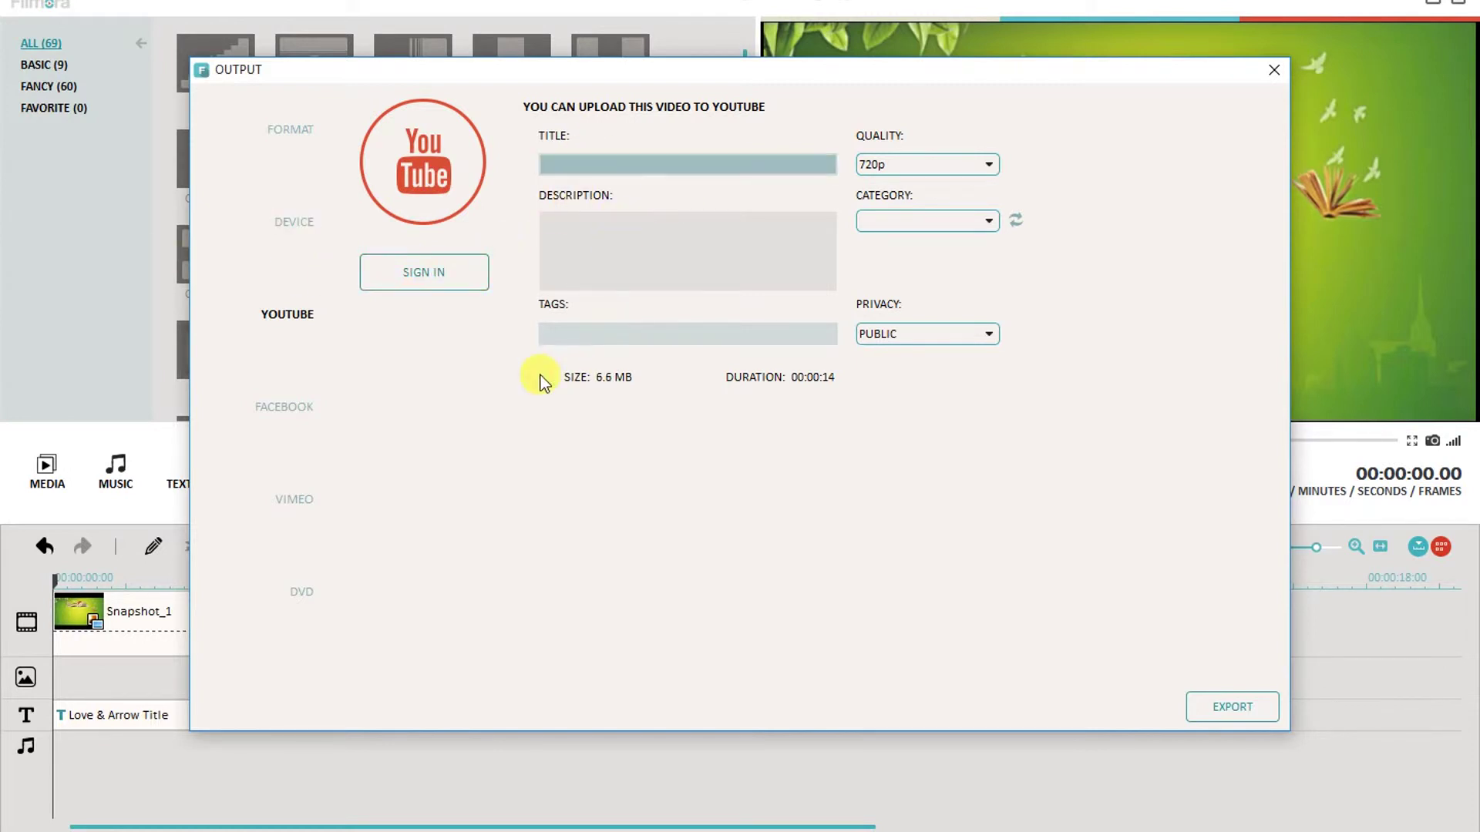
click(990, 162)
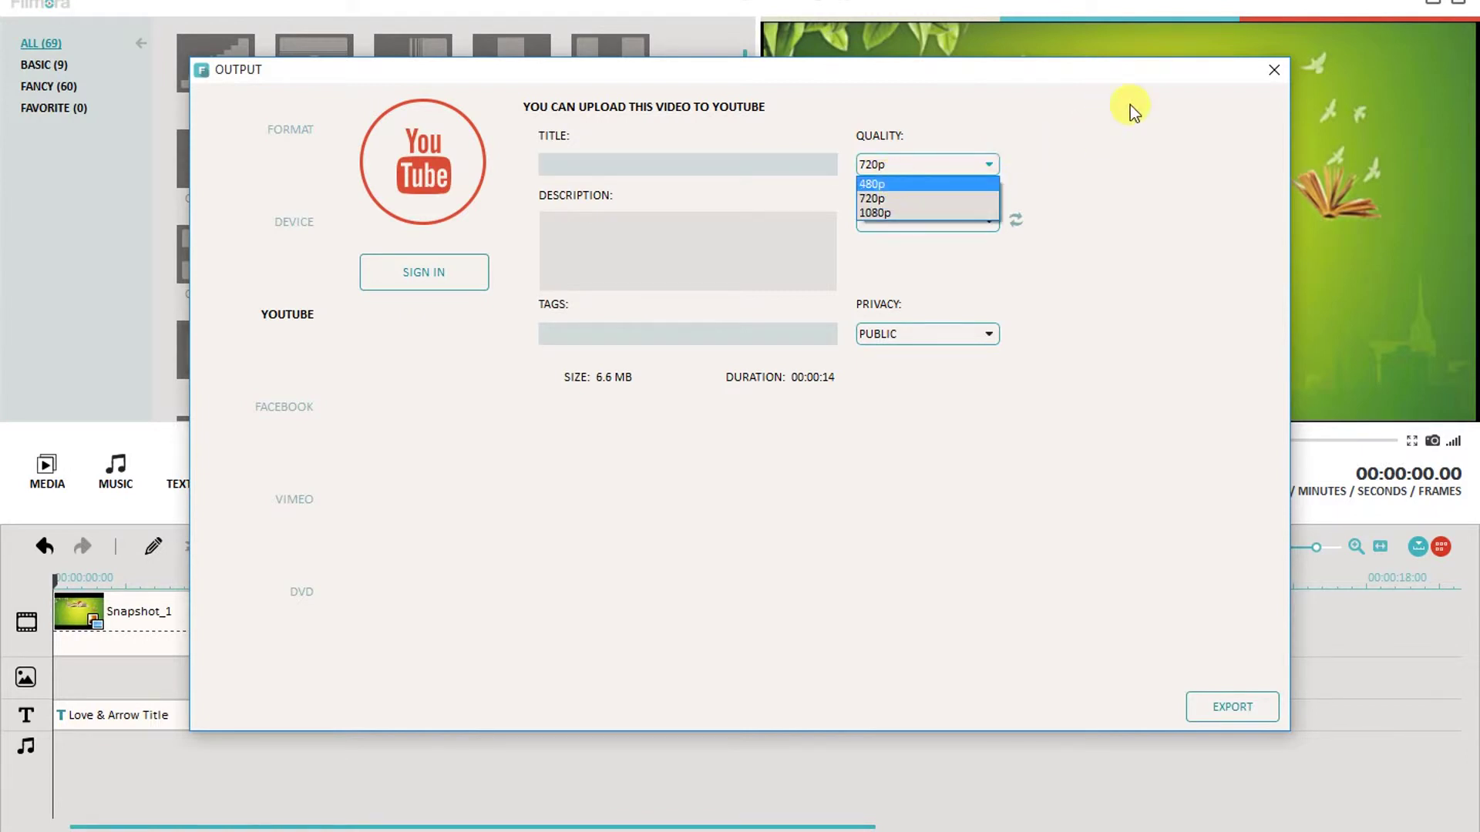
click(1111, 201)
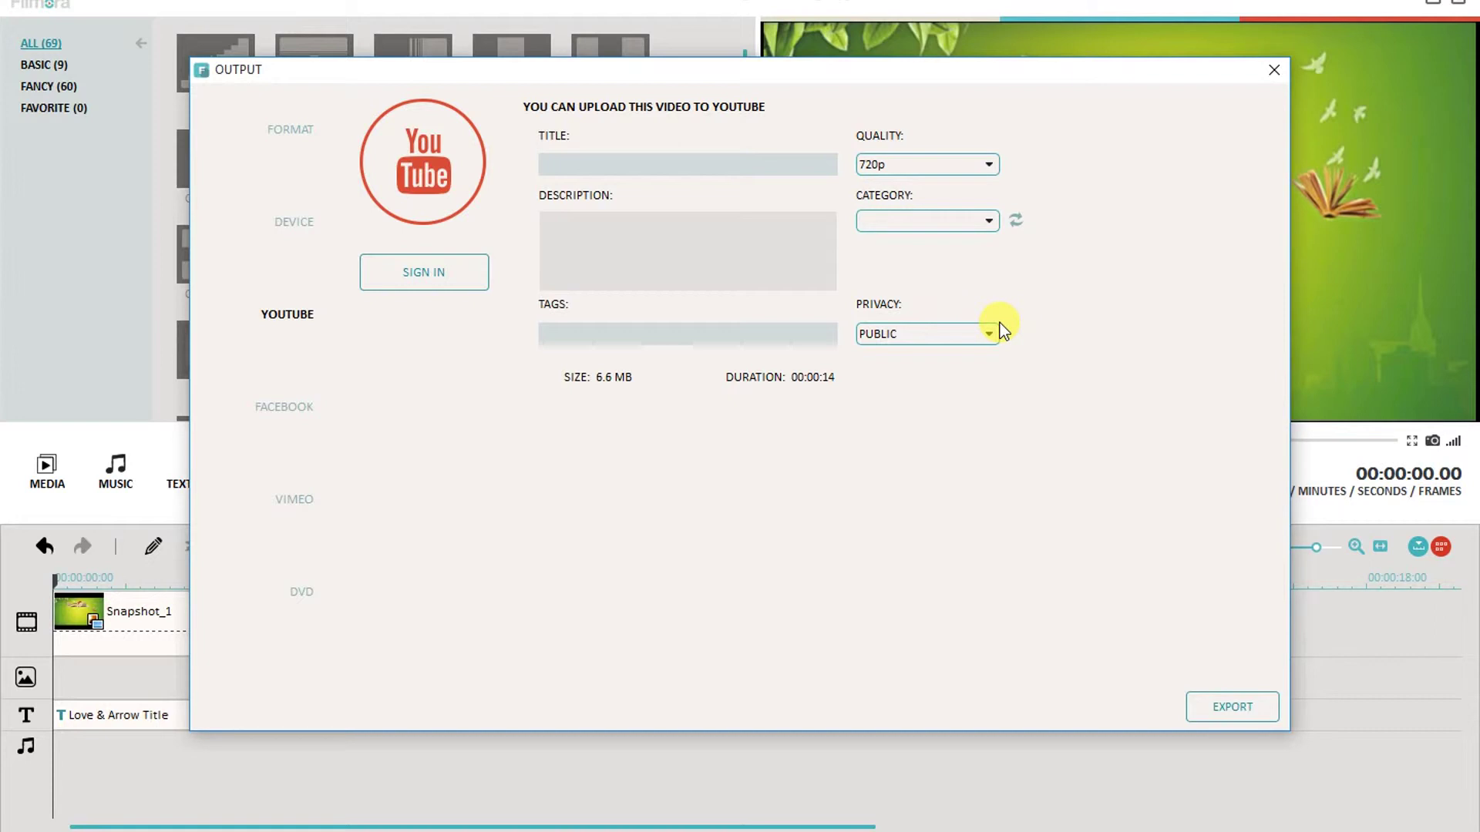
click(982, 336)
click(1065, 311)
View the Facebook and Vimeo upload settings, dismissing their authorization windows
click(307, 406)
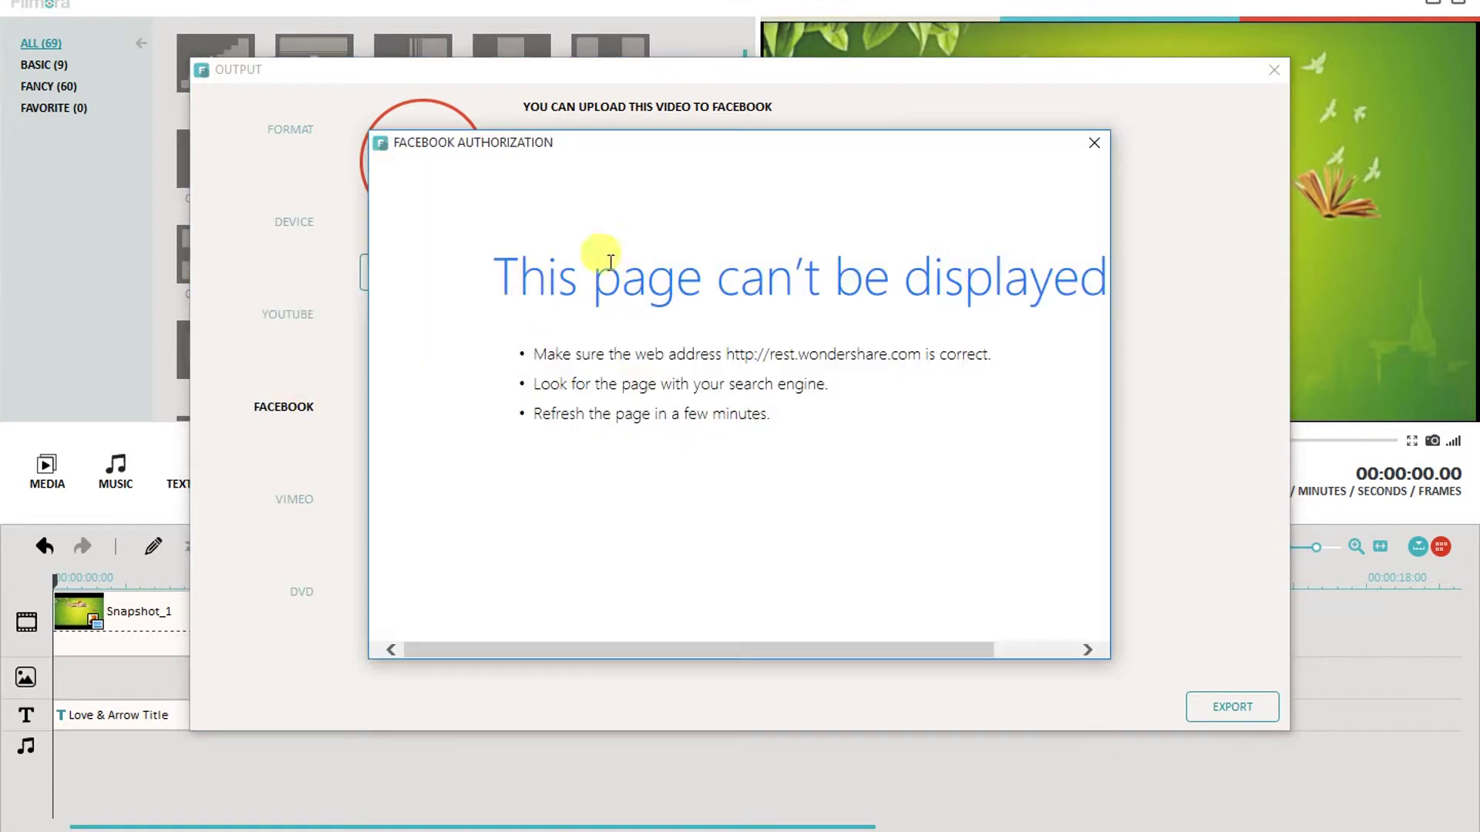
click(1099, 142)
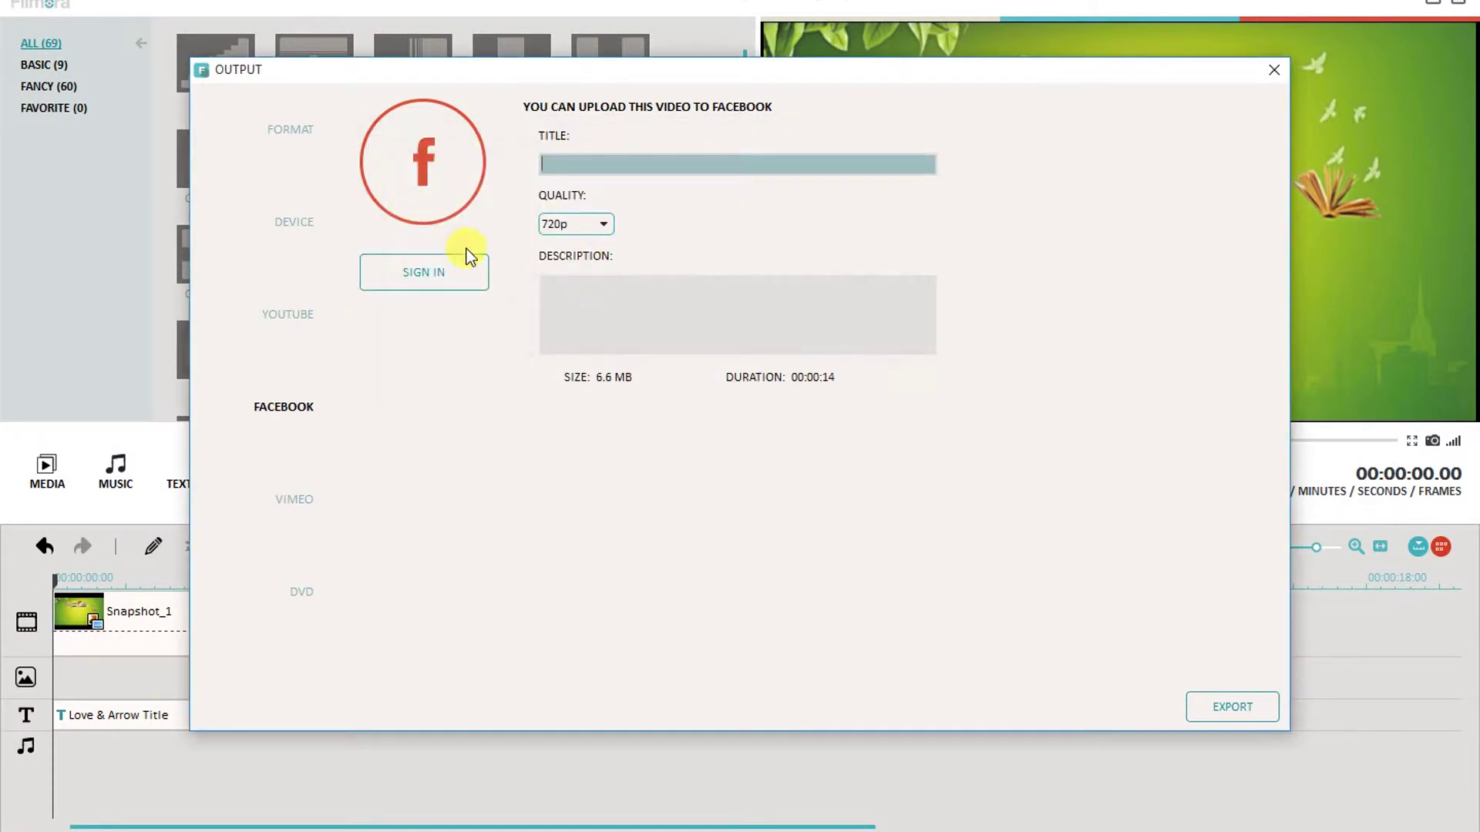
click(287, 501)
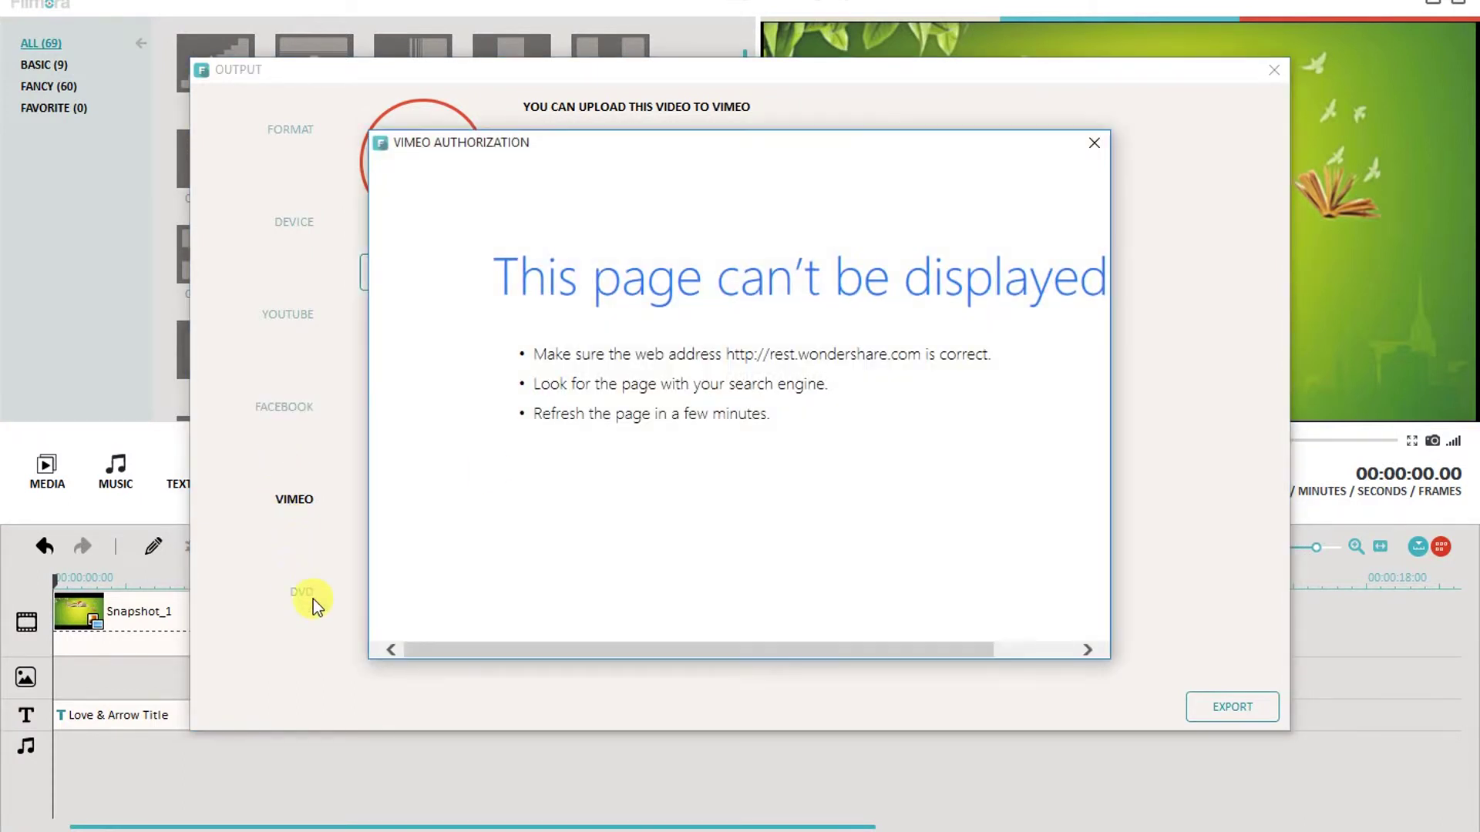
click(1091, 143)
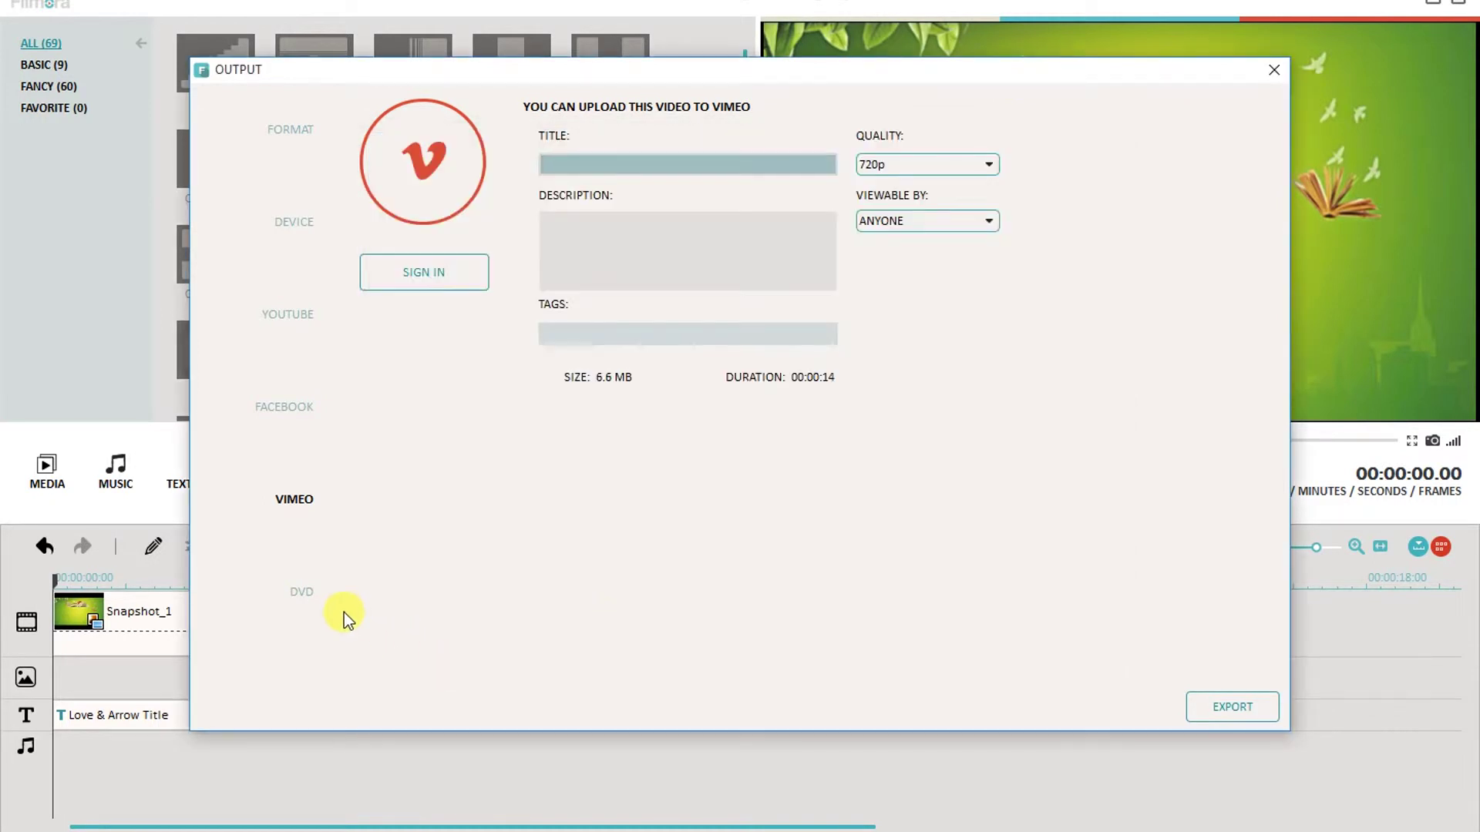
Examine the DVD export's label, TV standard, aspect ratio and video quality choices
click(300, 594)
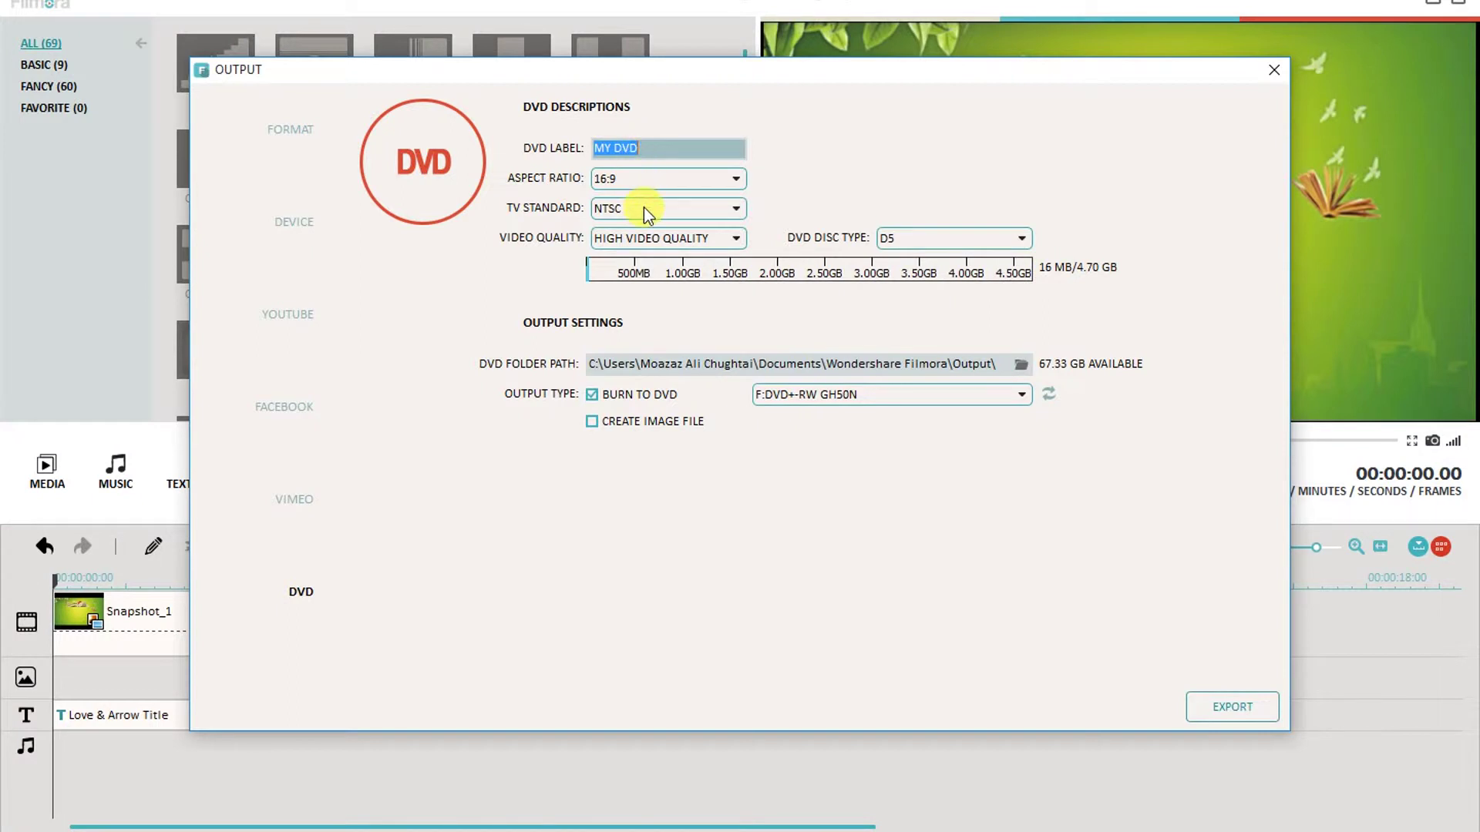
click(741, 207)
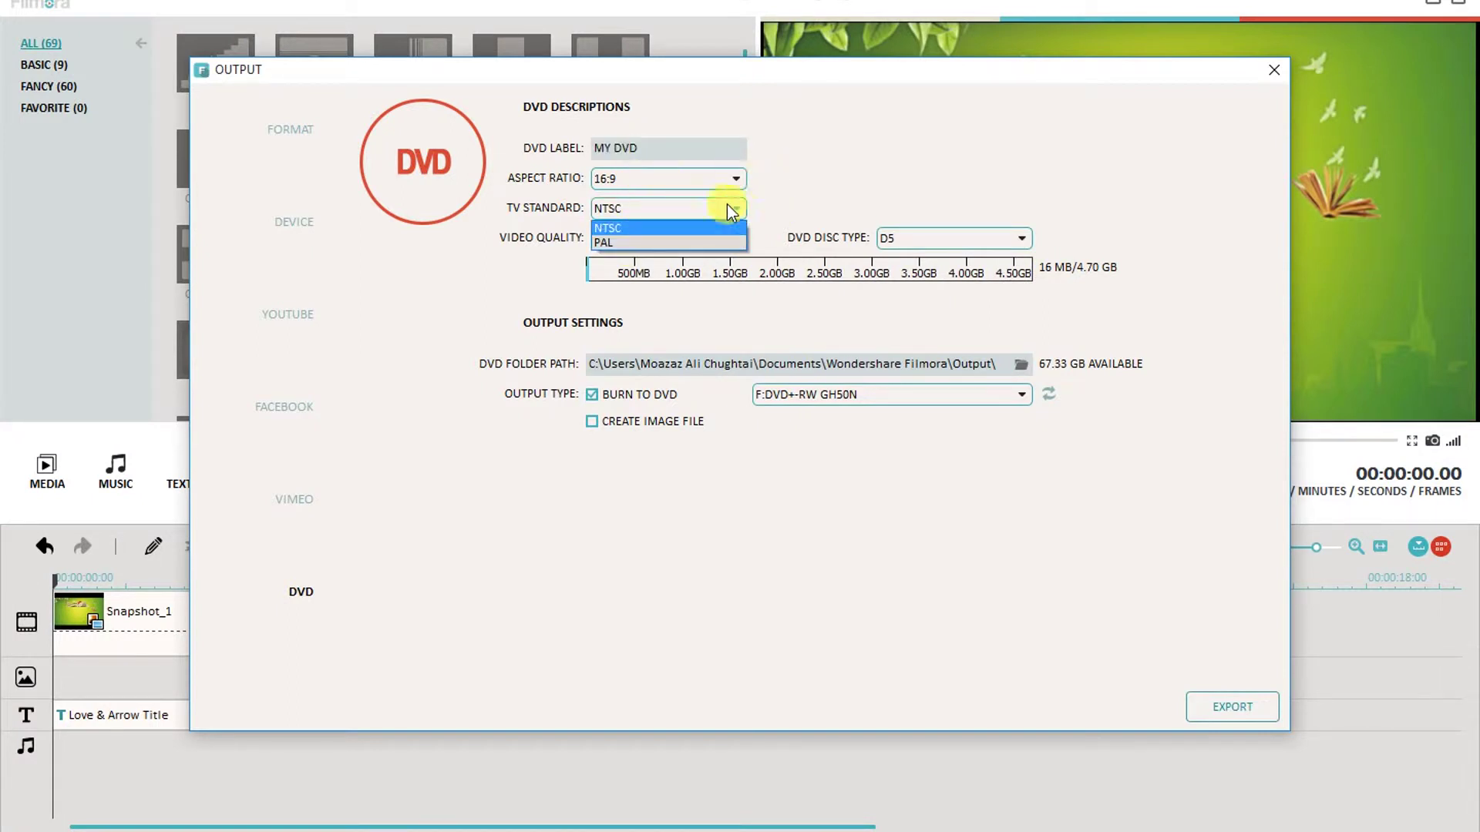
click(742, 176)
click(742, 176)
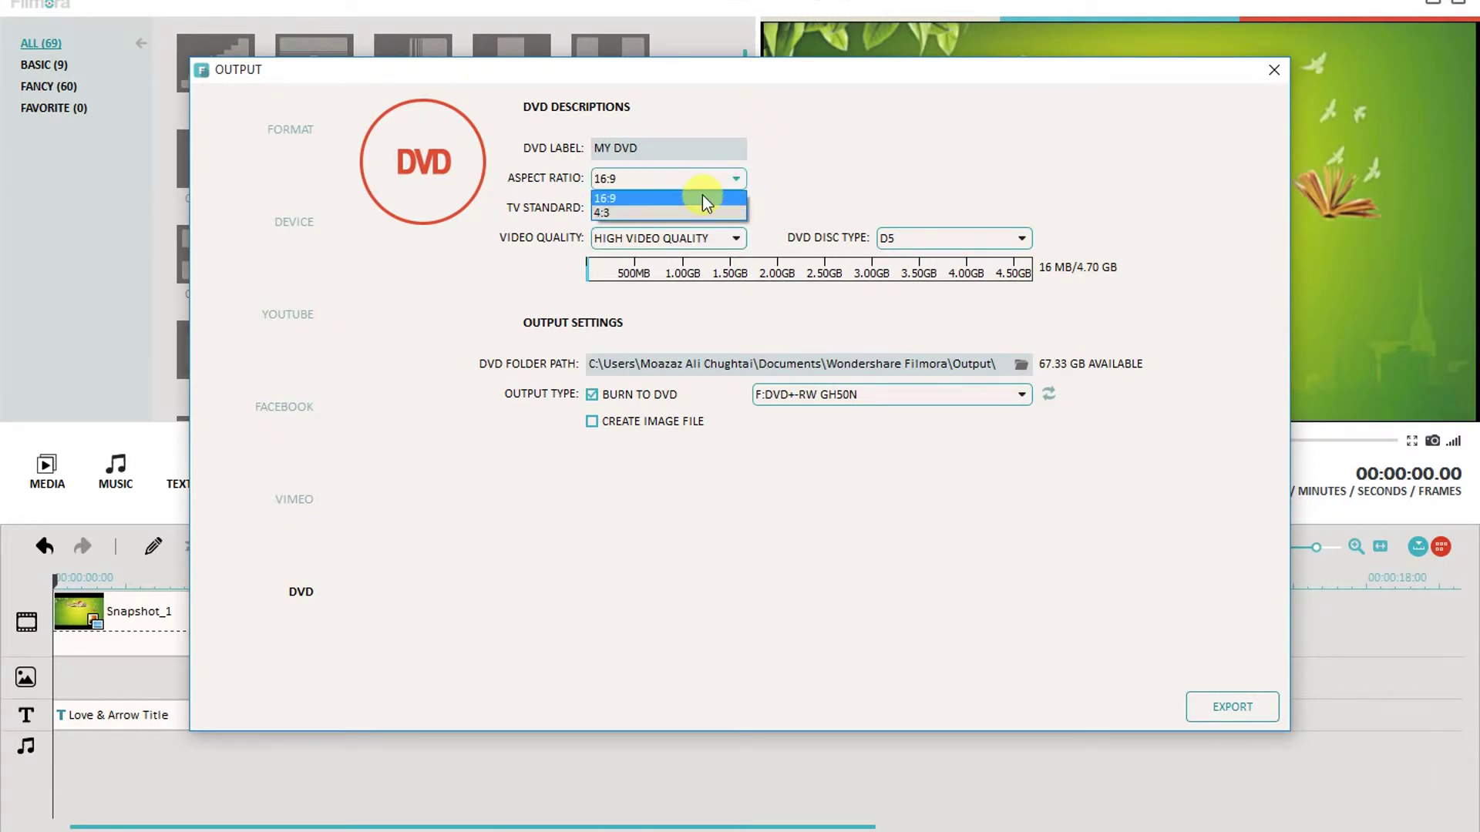
click(844, 119)
click(660, 146)
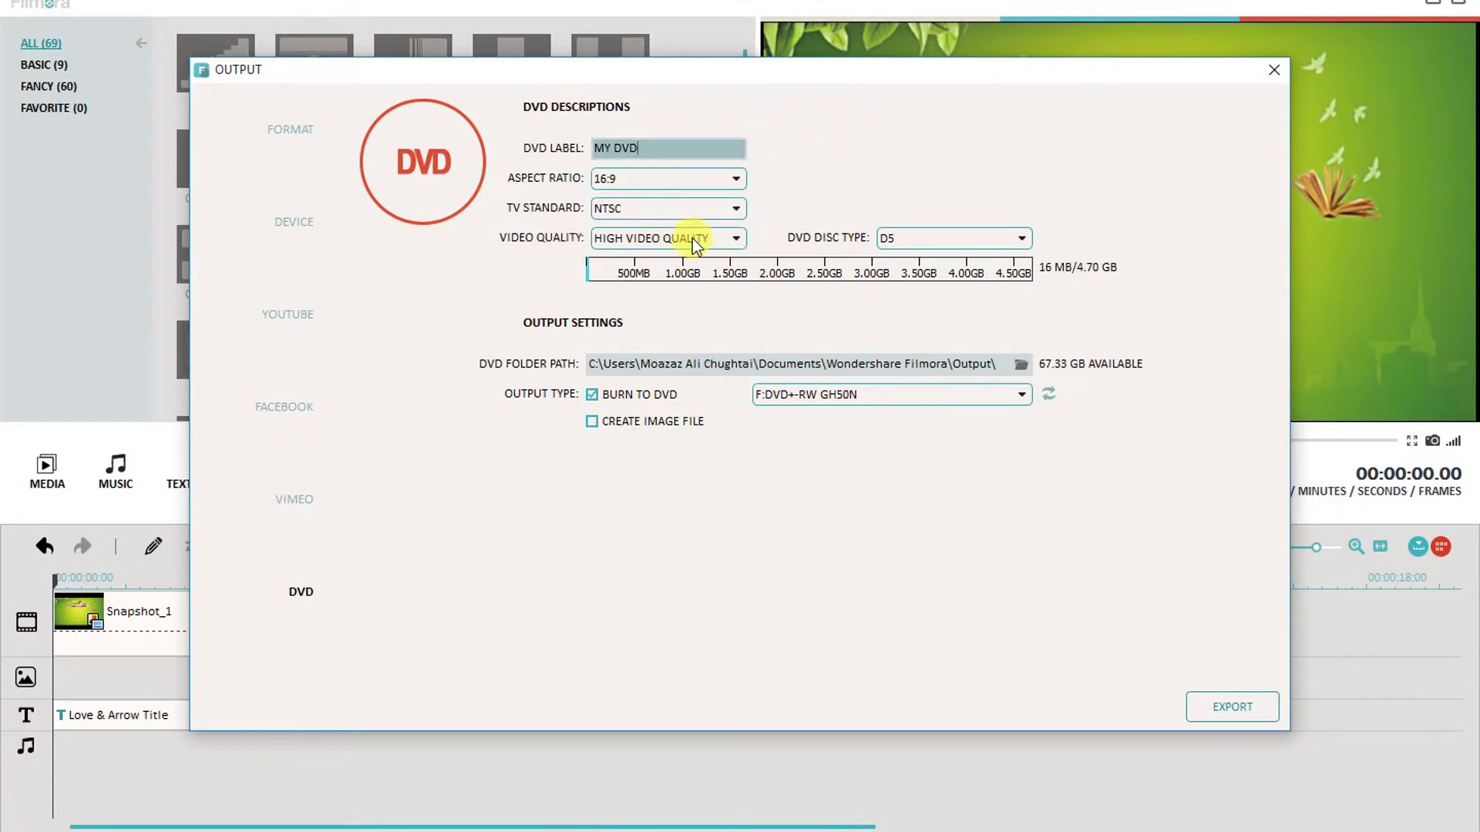
click(649, 237)
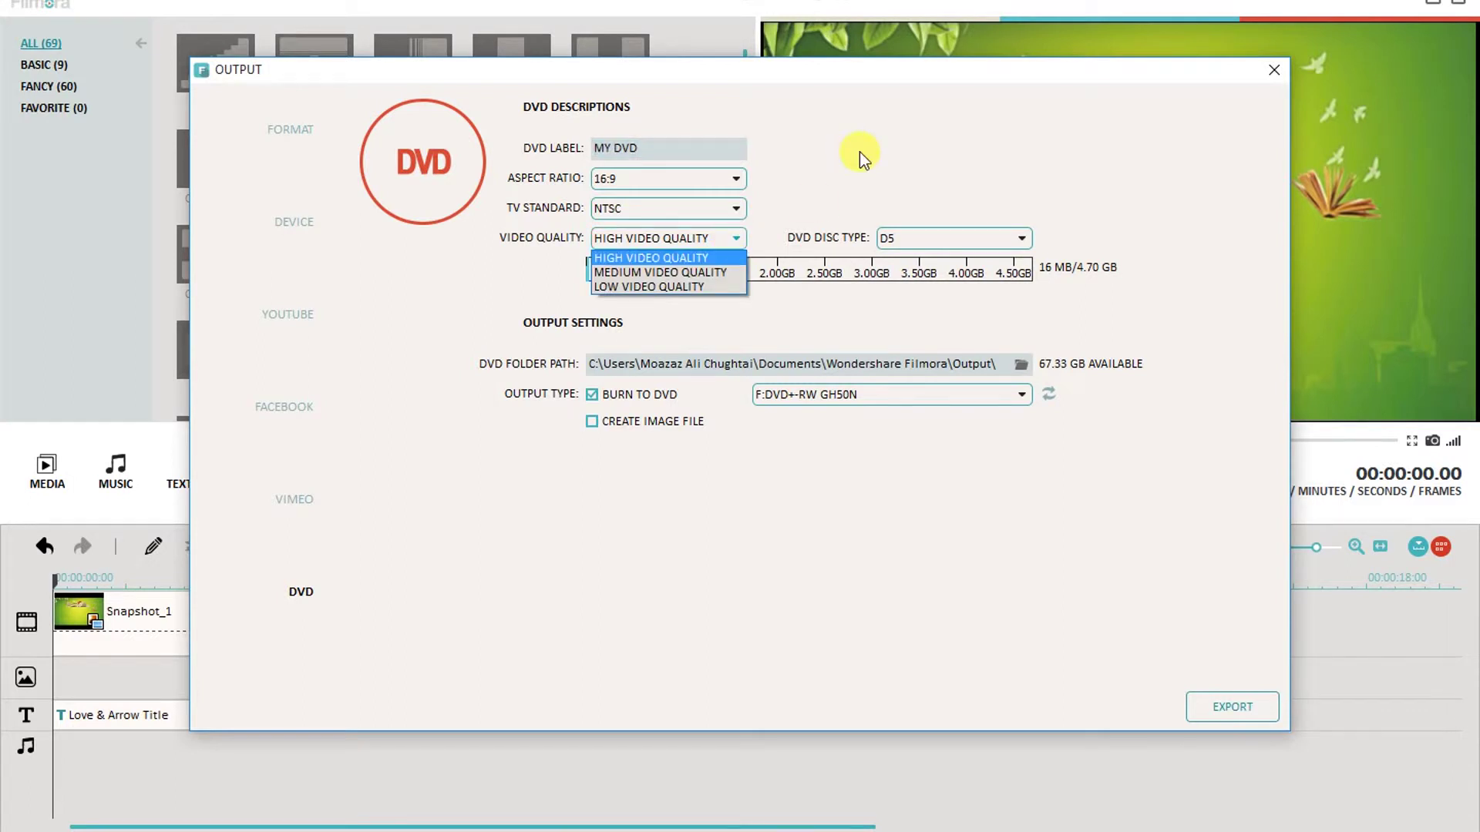
click(858, 151)
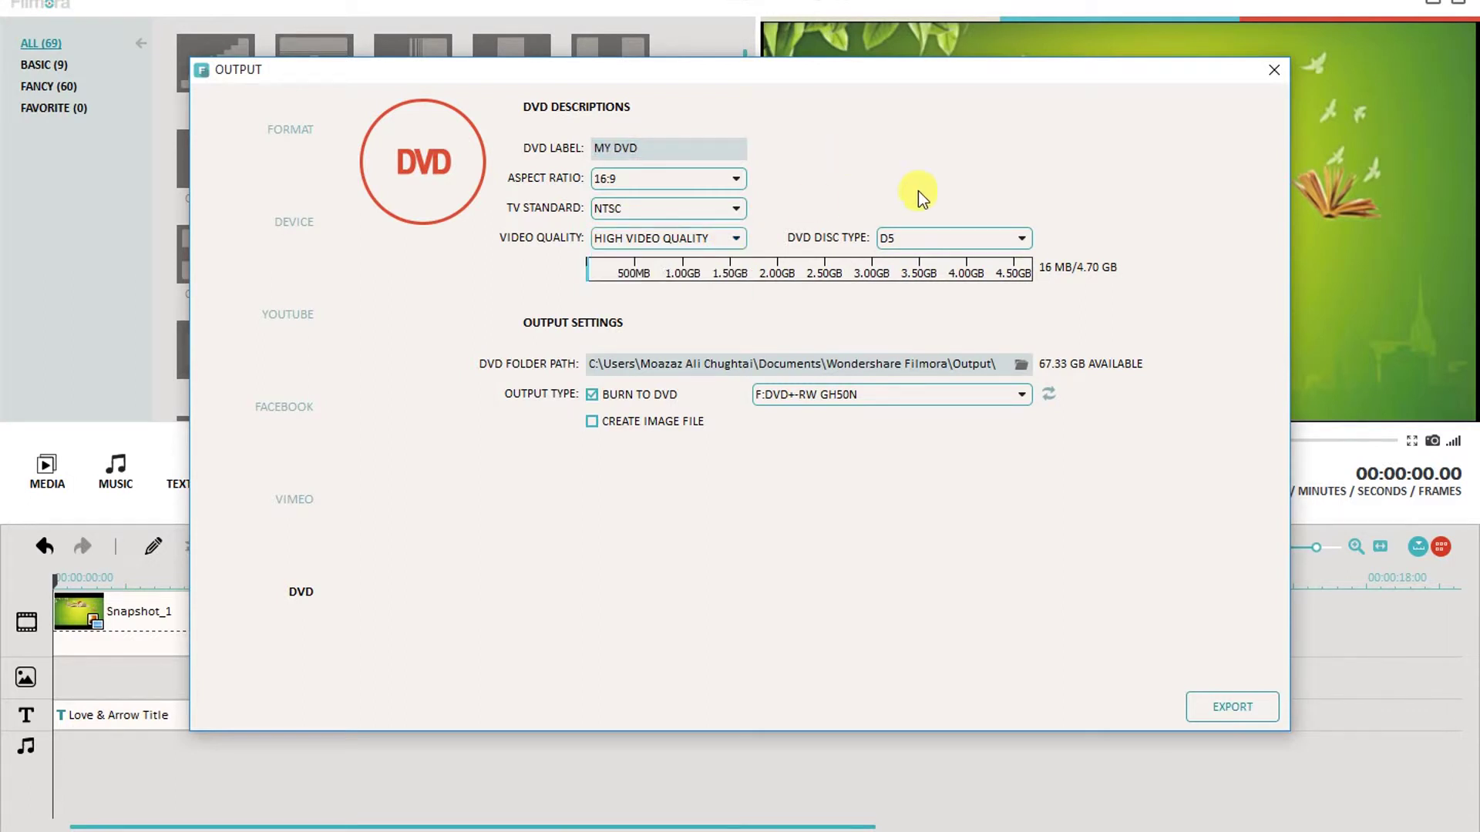
Examine the DVD disc type choices and the burner drive selection in the output settings
click(1021, 238)
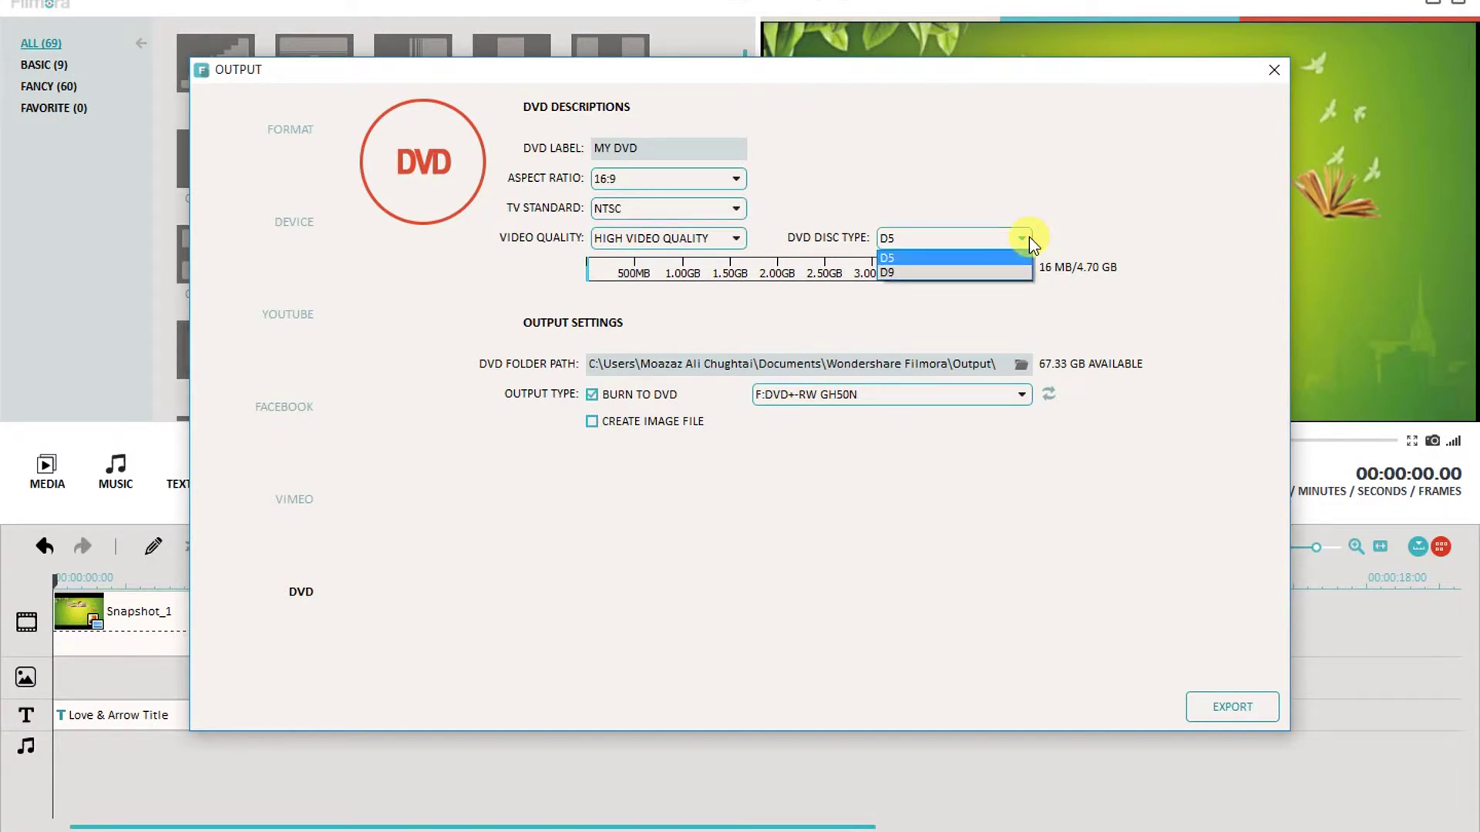
click(1127, 180)
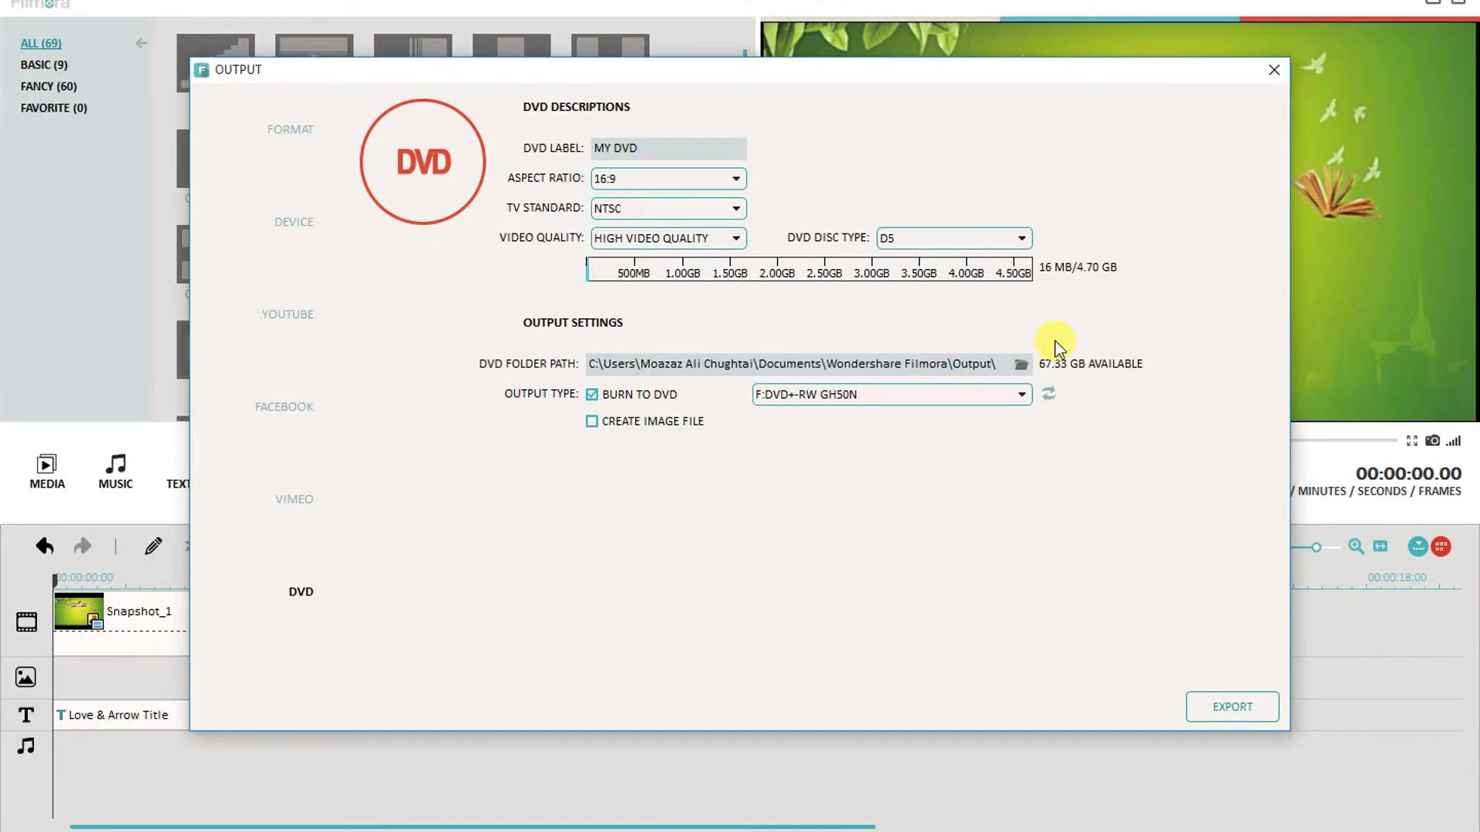
click(778, 344)
click(1025, 396)
click(1138, 430)
Revisit the Vimeo upload settings and dismiss the authorization window
click(294, 498)
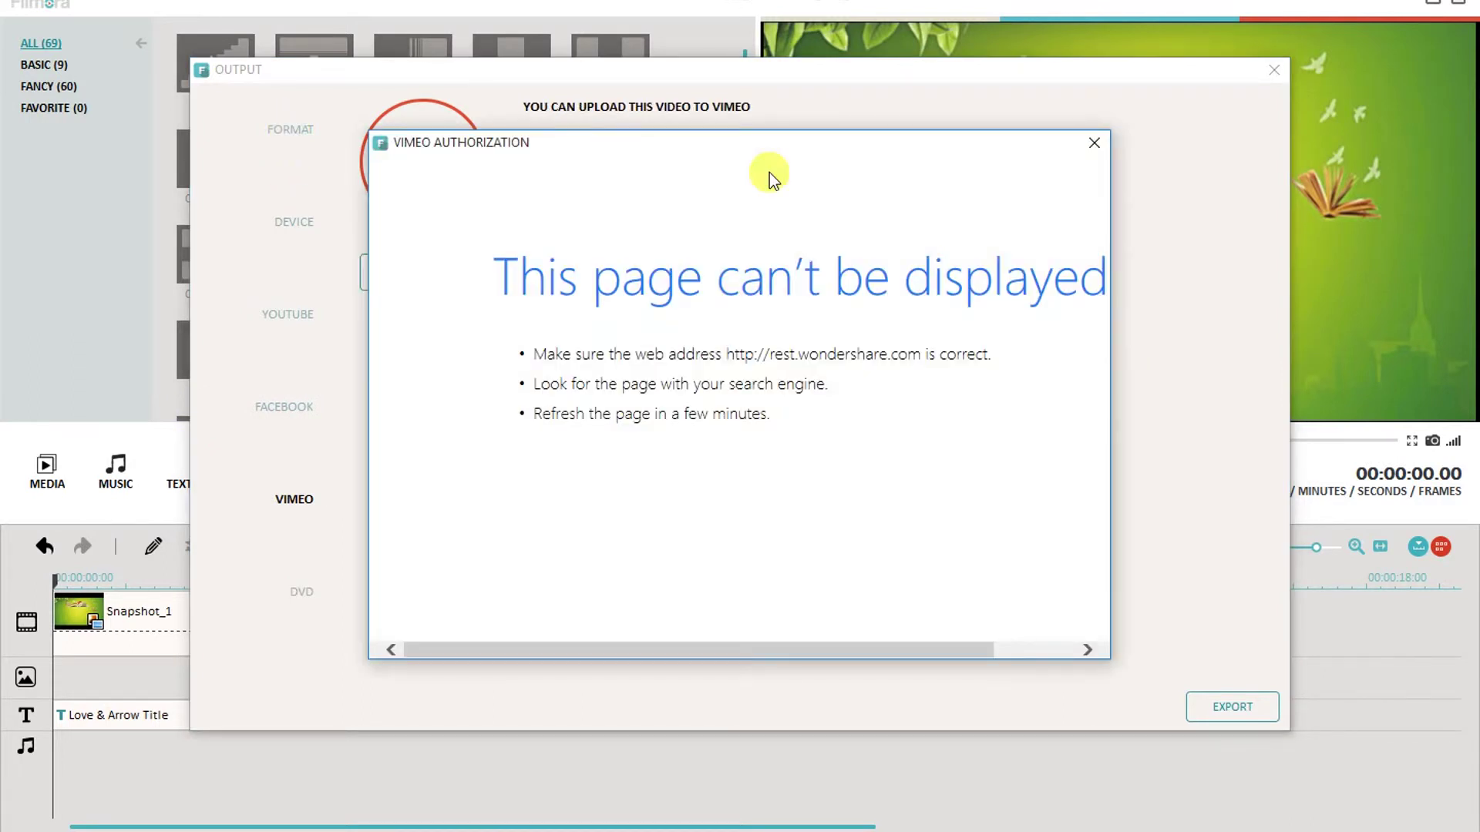
click(1094, 142)
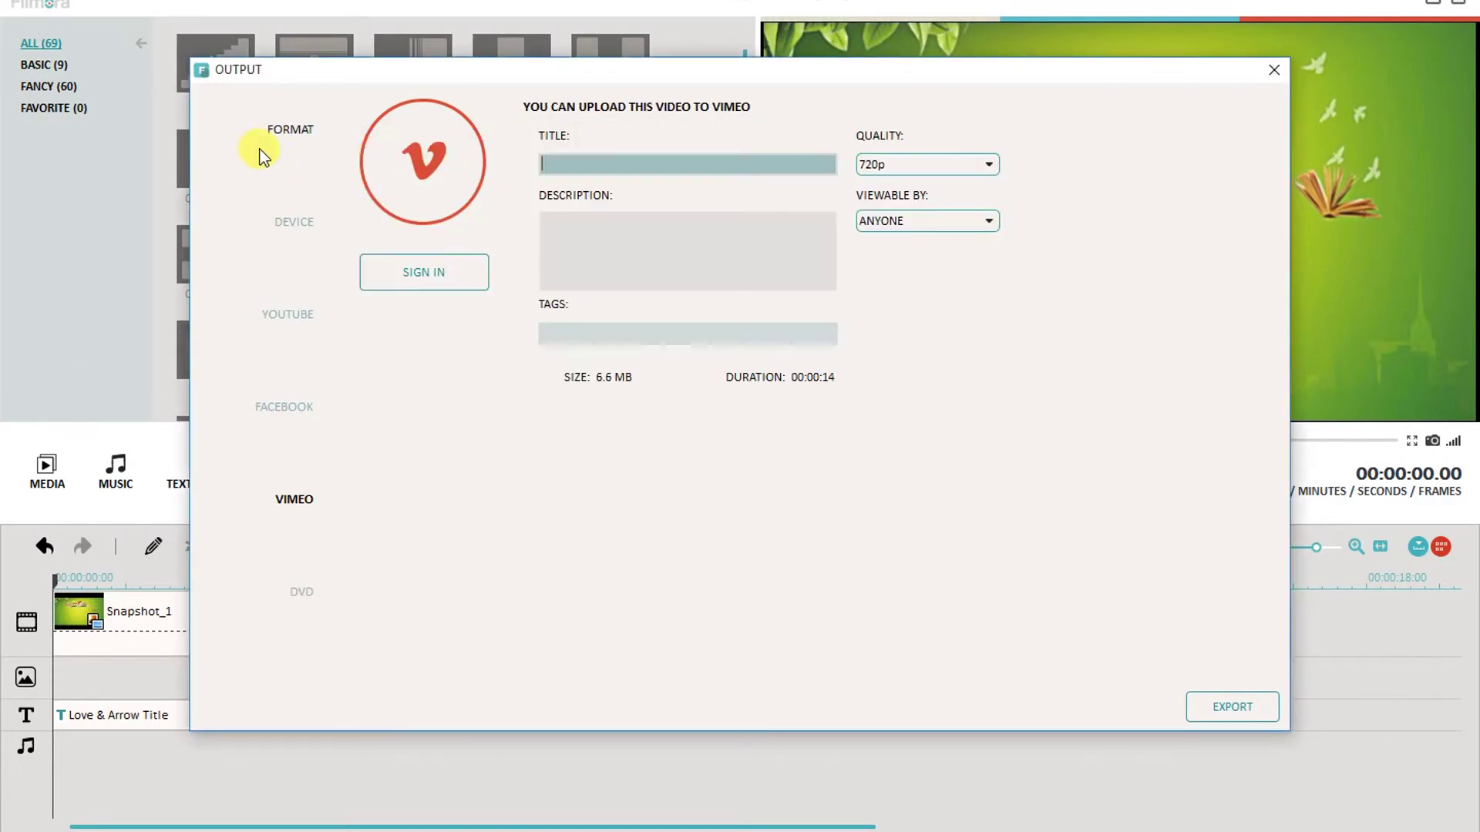
Choose MP4 as the file format for the export and name the output file filmora
click(285, 136)
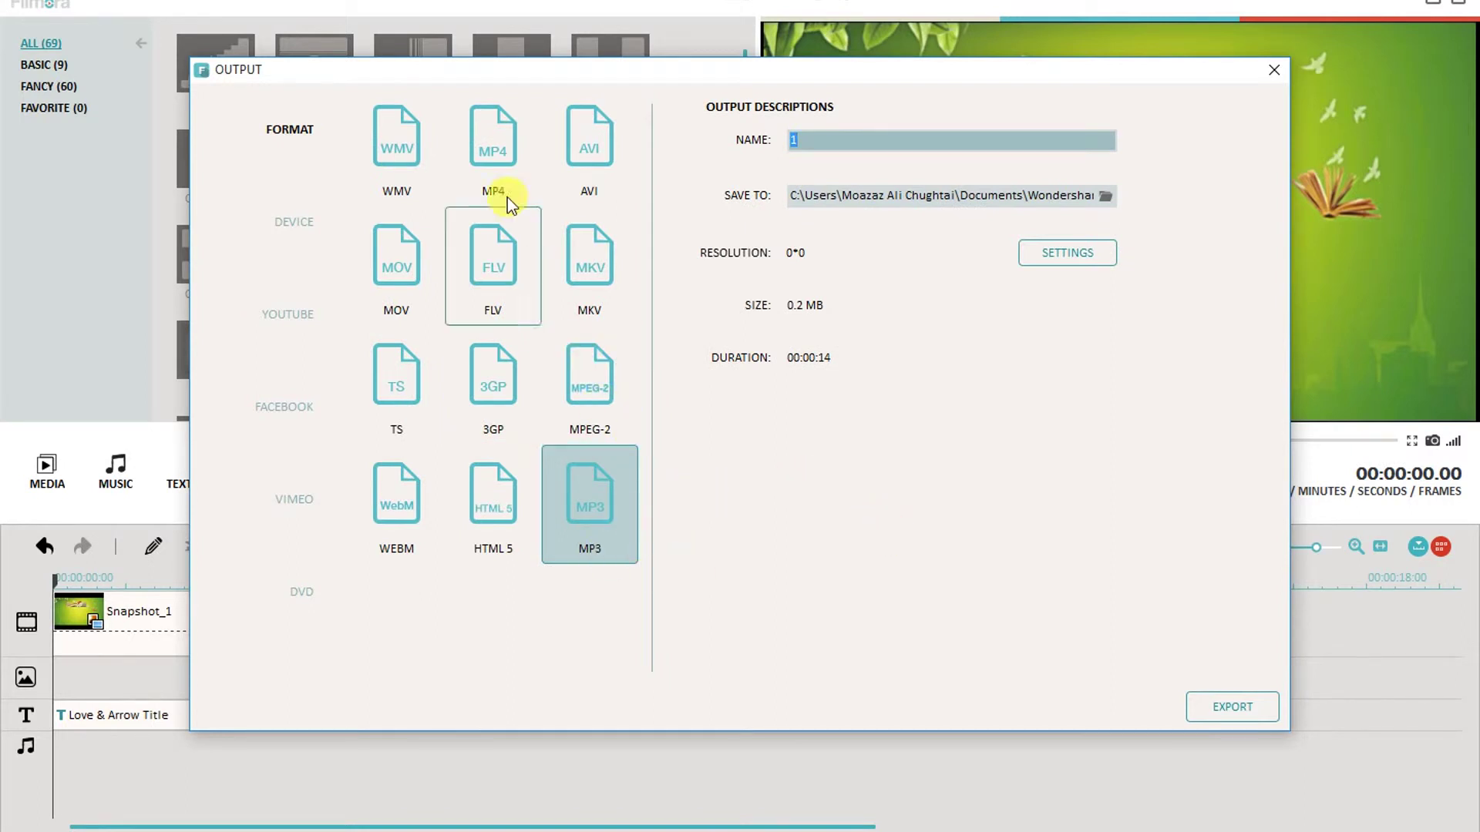
click(509, 166)
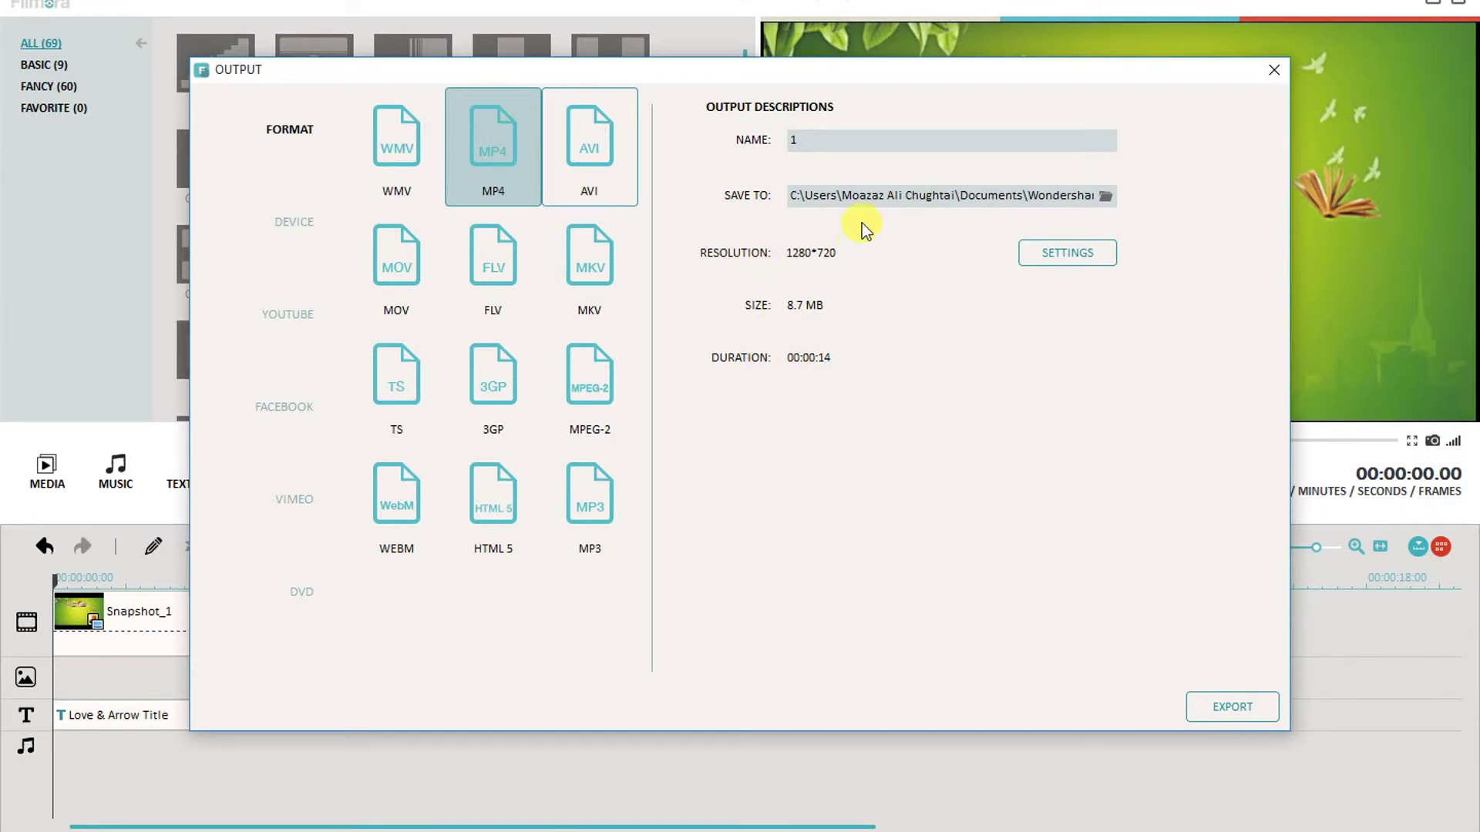
double_click(821, 140)
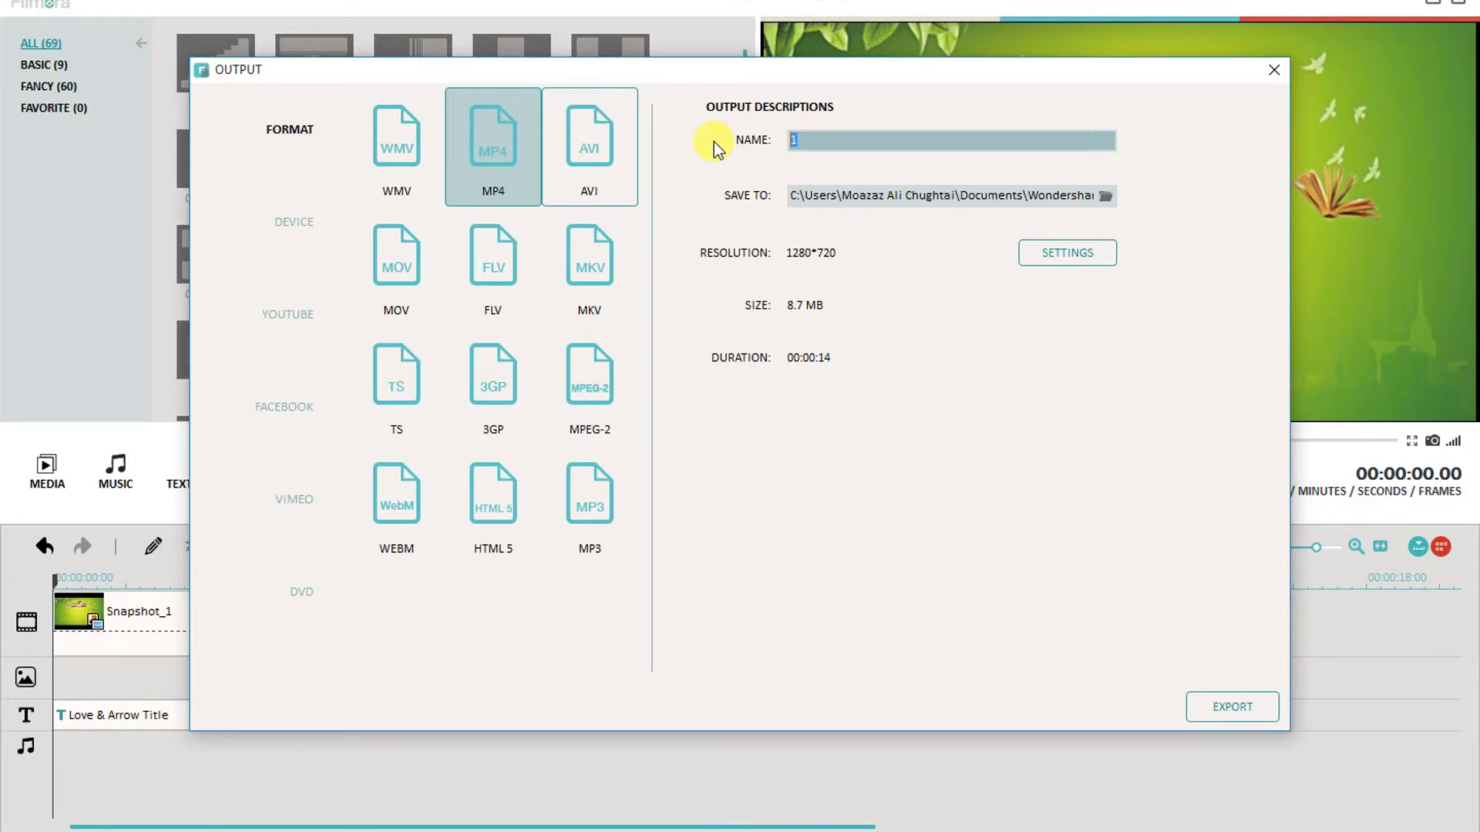
key(BackSpace)
text(filmora)
Examine the quality levels, video encoder and frame rate choices in the MP4 export settings
click(1098, 252)
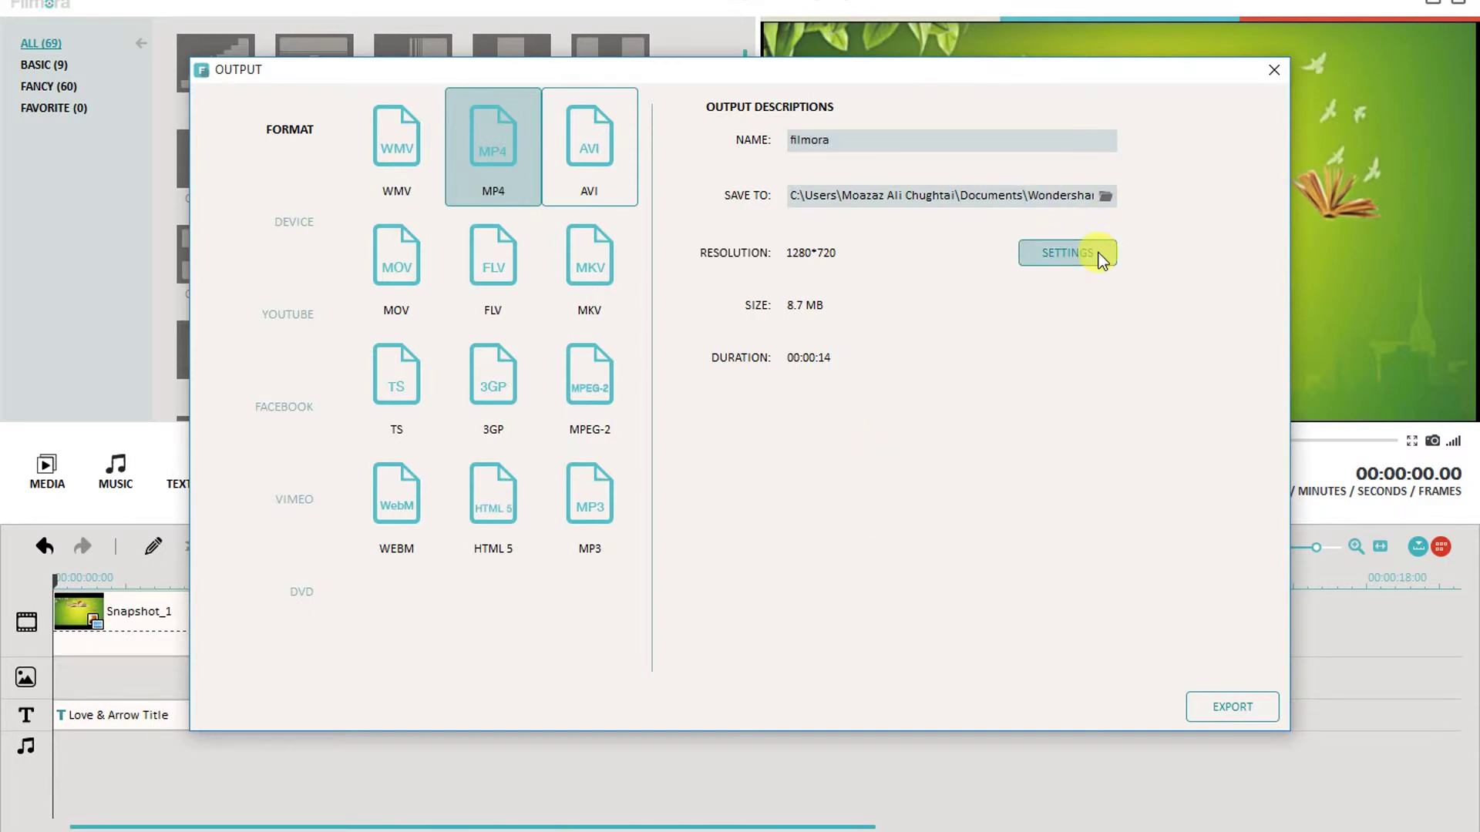
drag(612, 201, 560, 188)
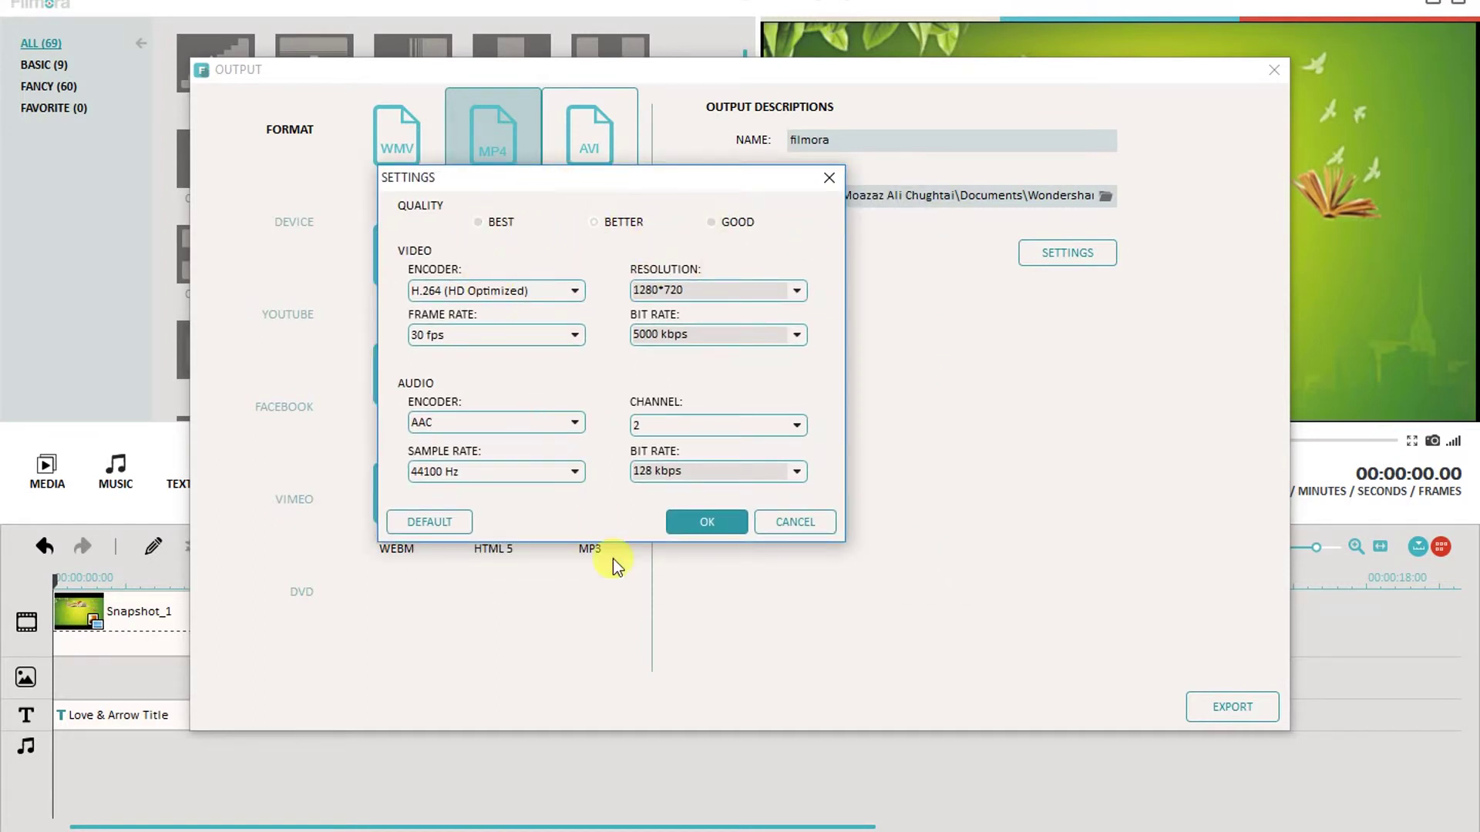
click(499, 222)
click(573, 291)
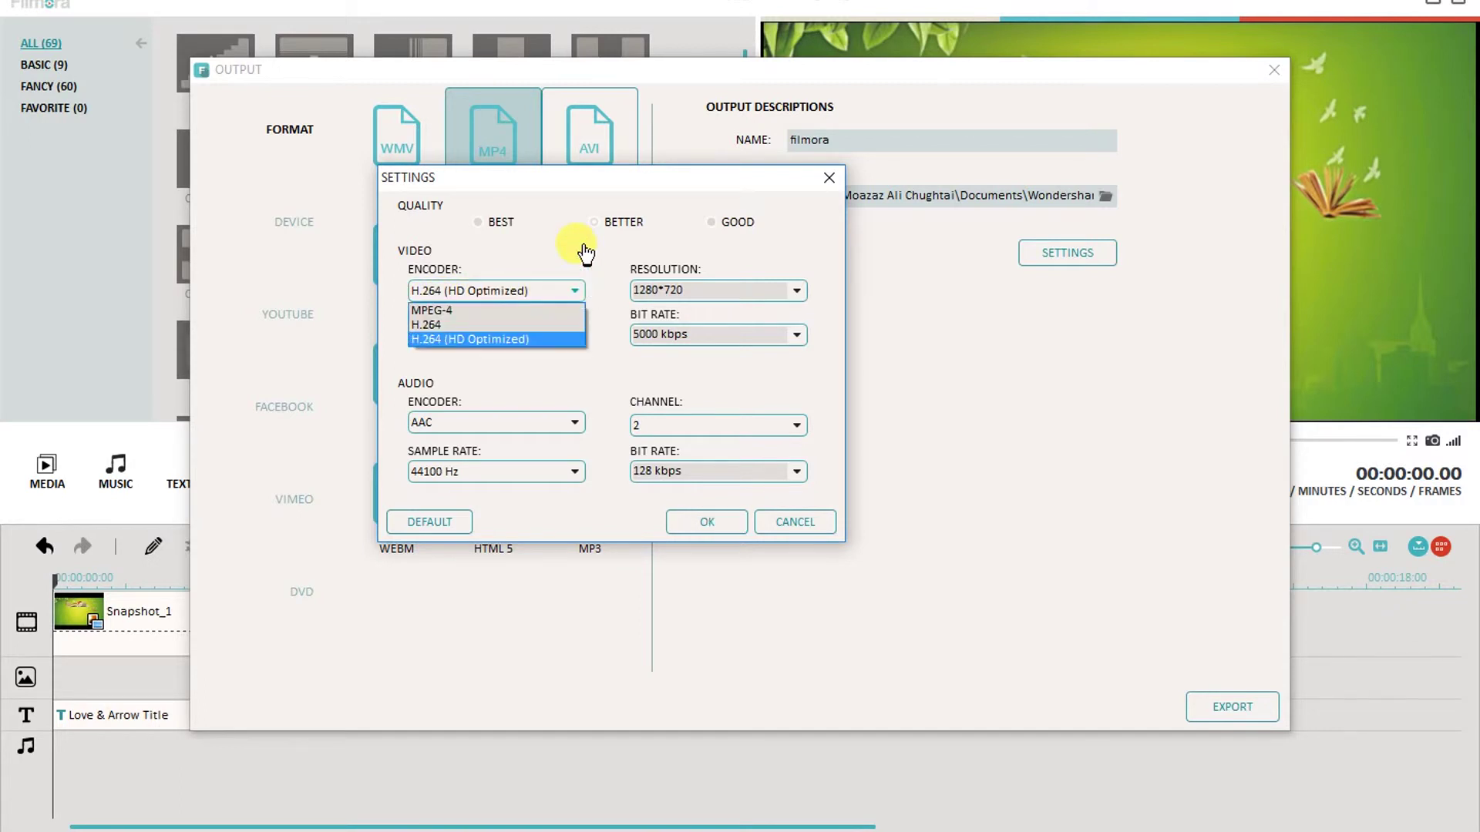
click(586, 251)
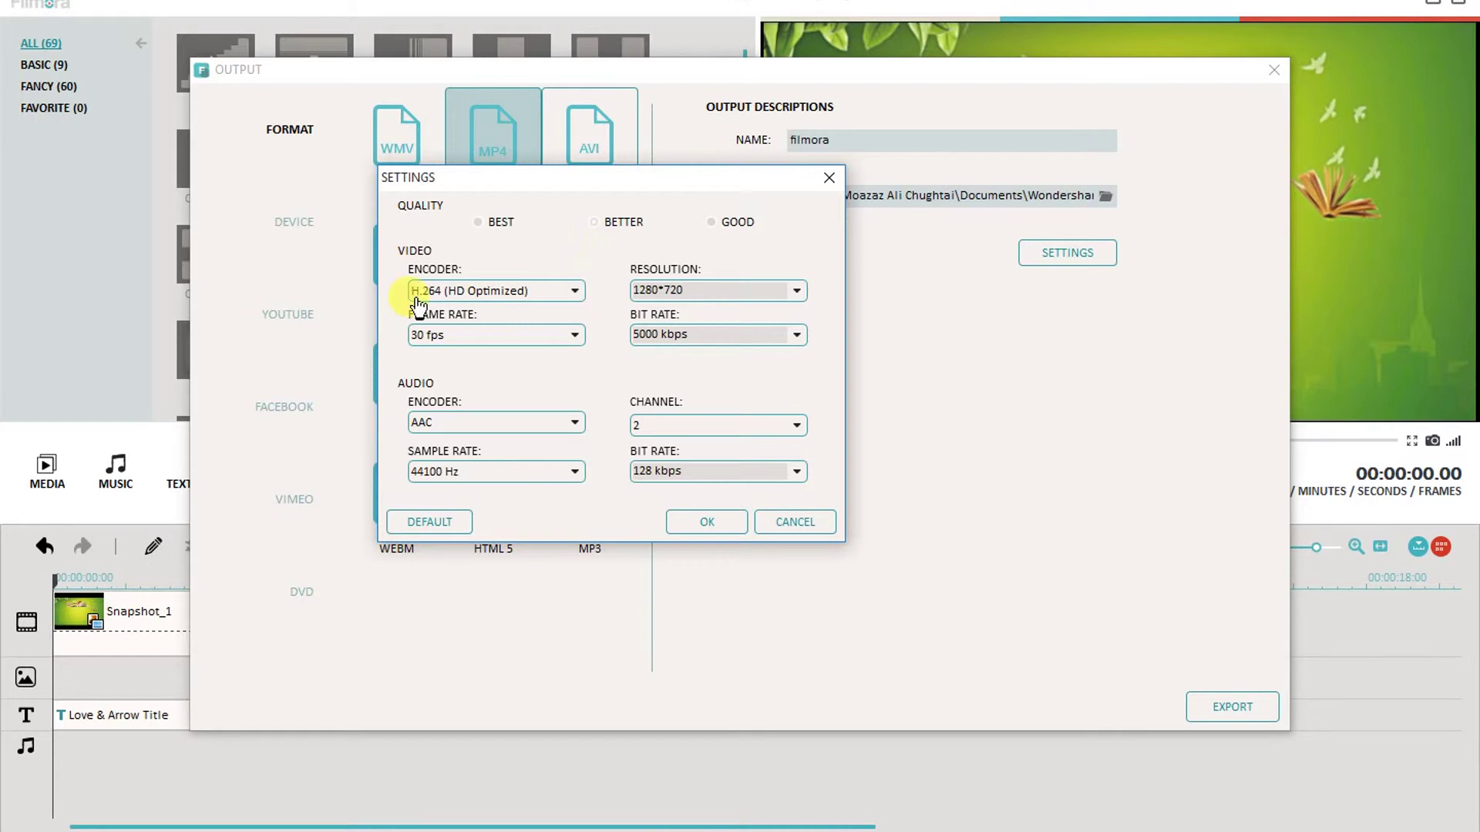
click(577, 334)
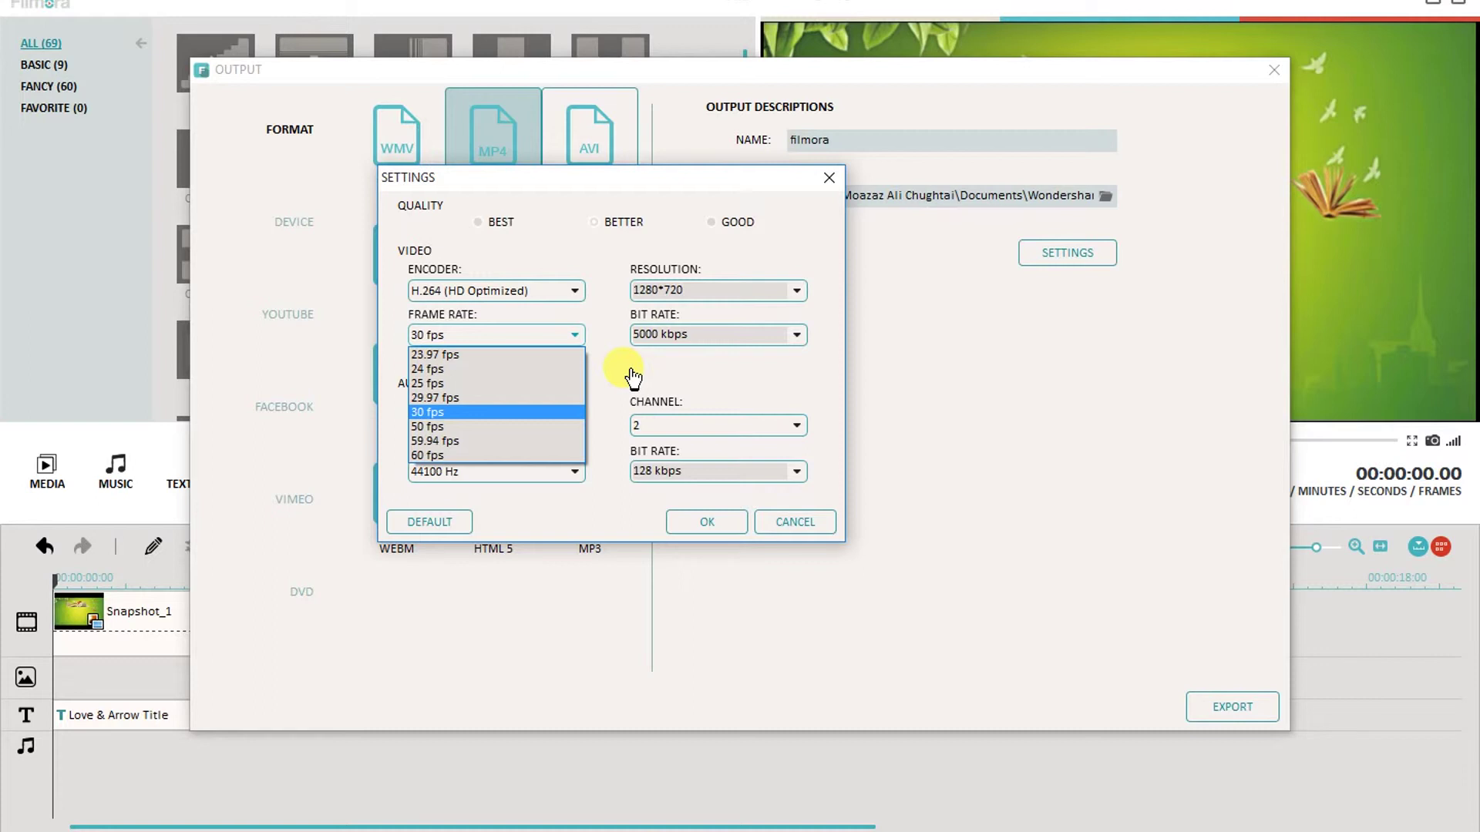
click(631, 370)
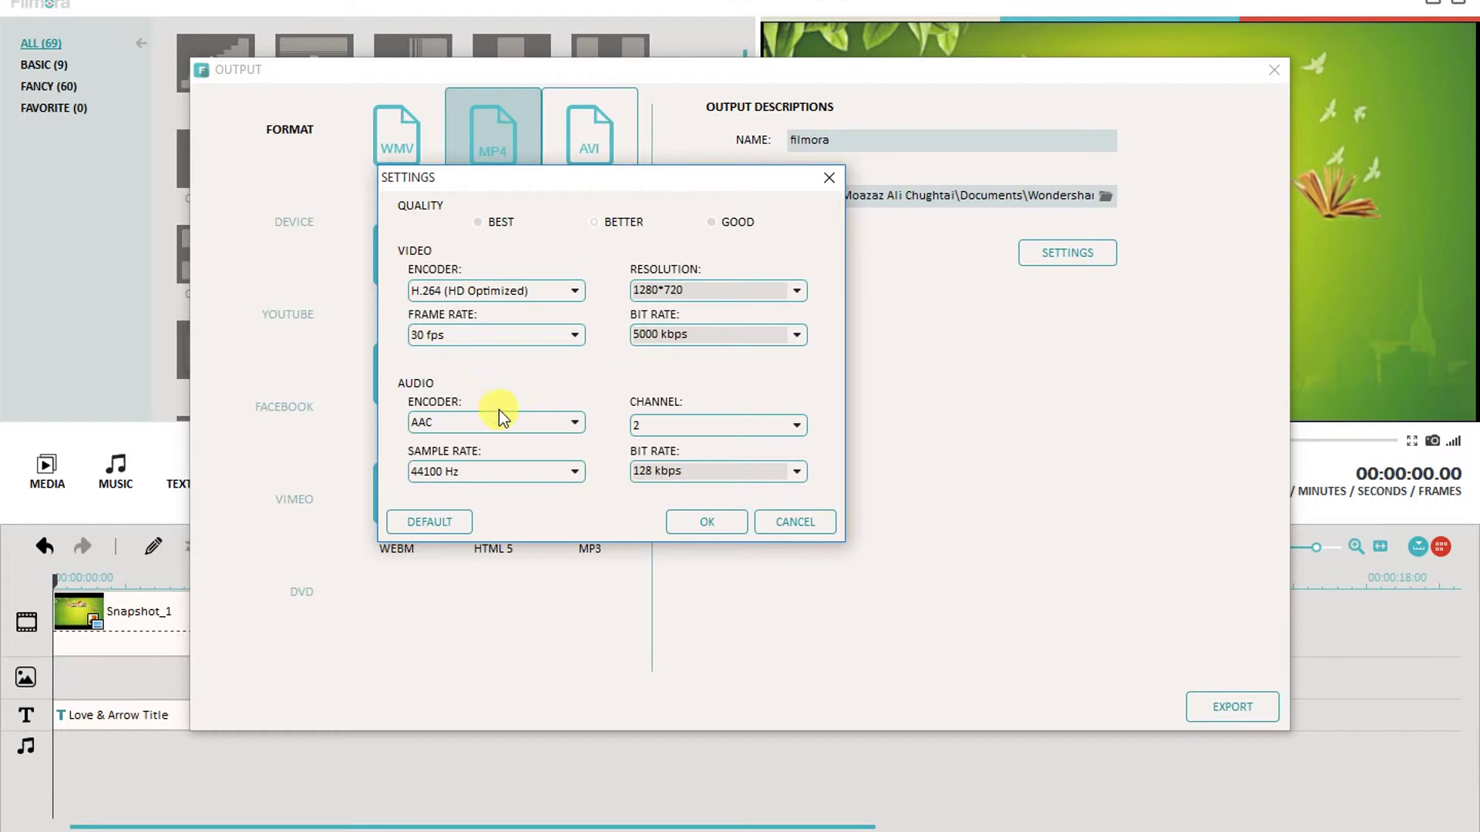
Examine the audio encoder, sample rate and video resolution choices, and accept the MP4 settings
click(572, 428)
click(579, 439)
click(579, 478)
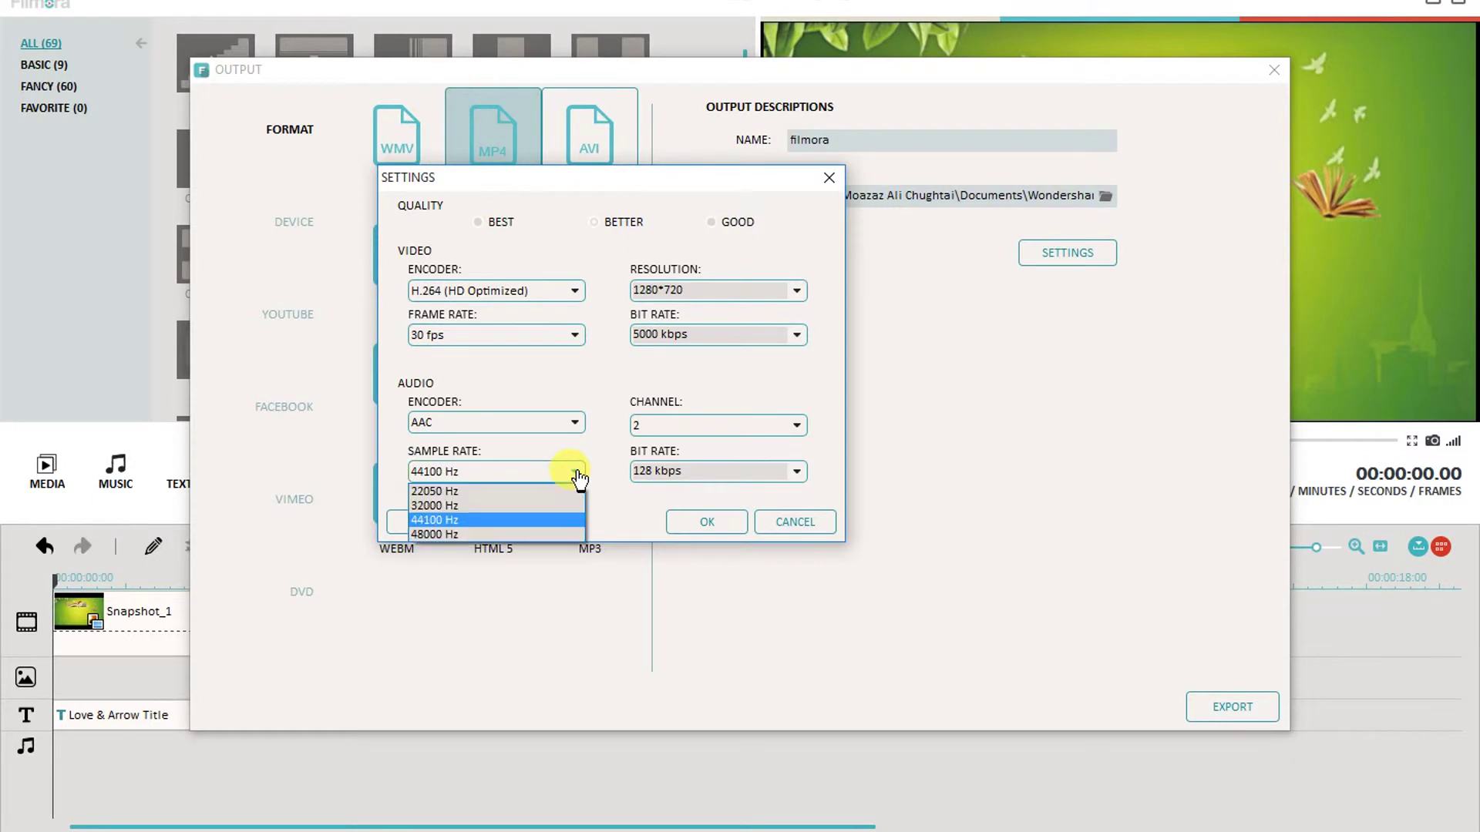
click(736, 392)
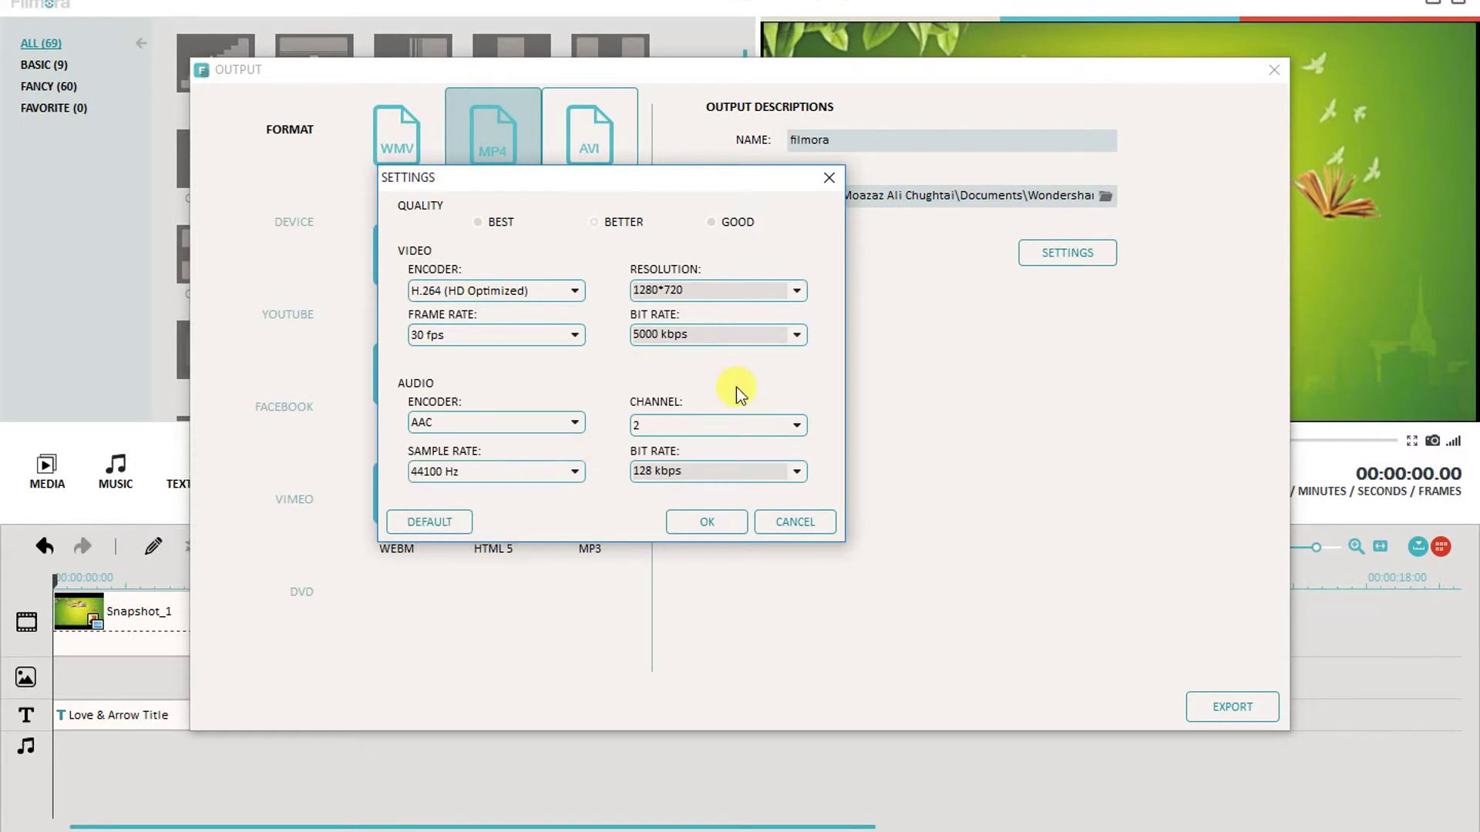
click(795, 293)
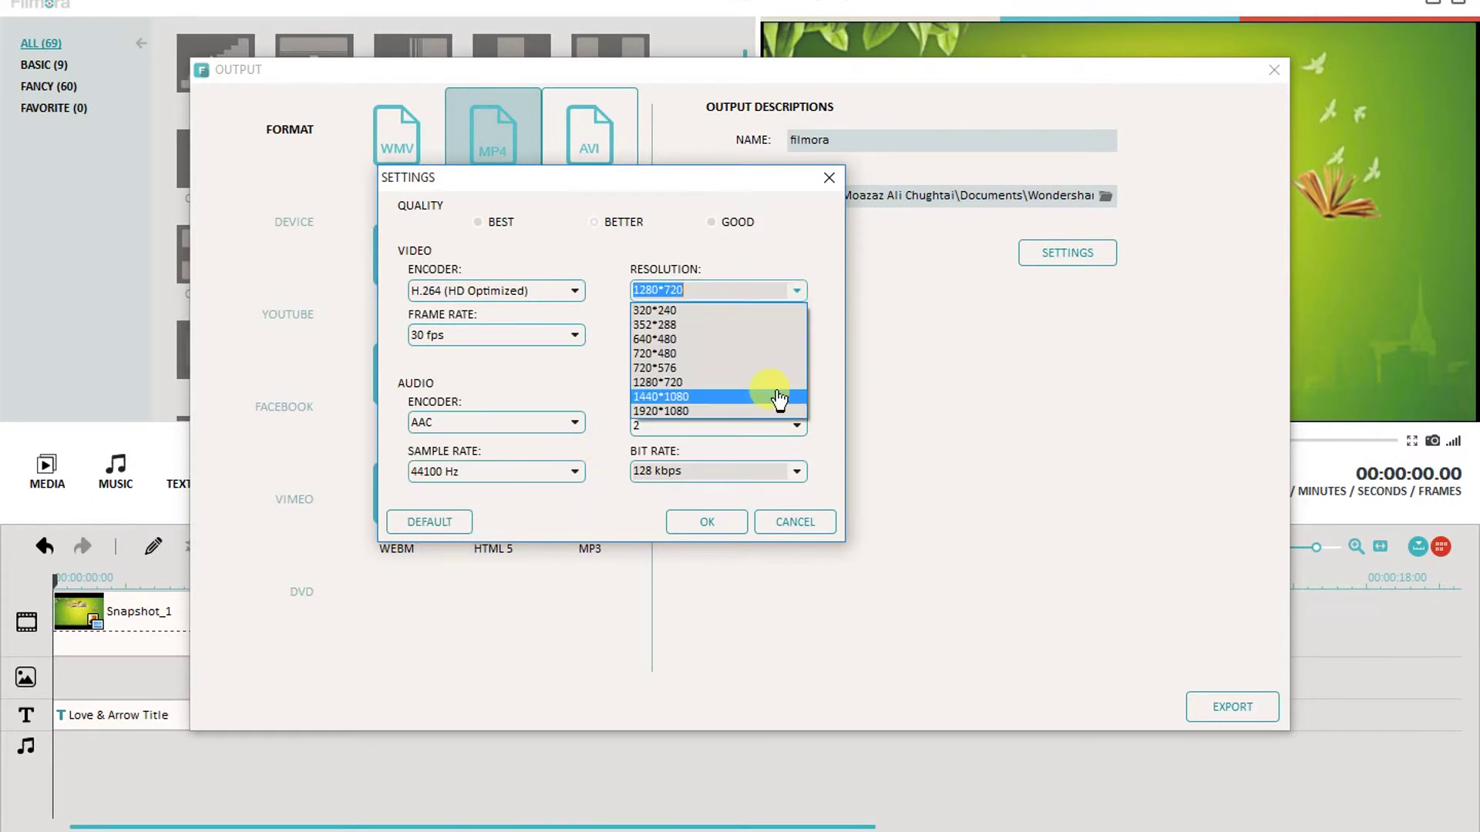
click(810, 236)
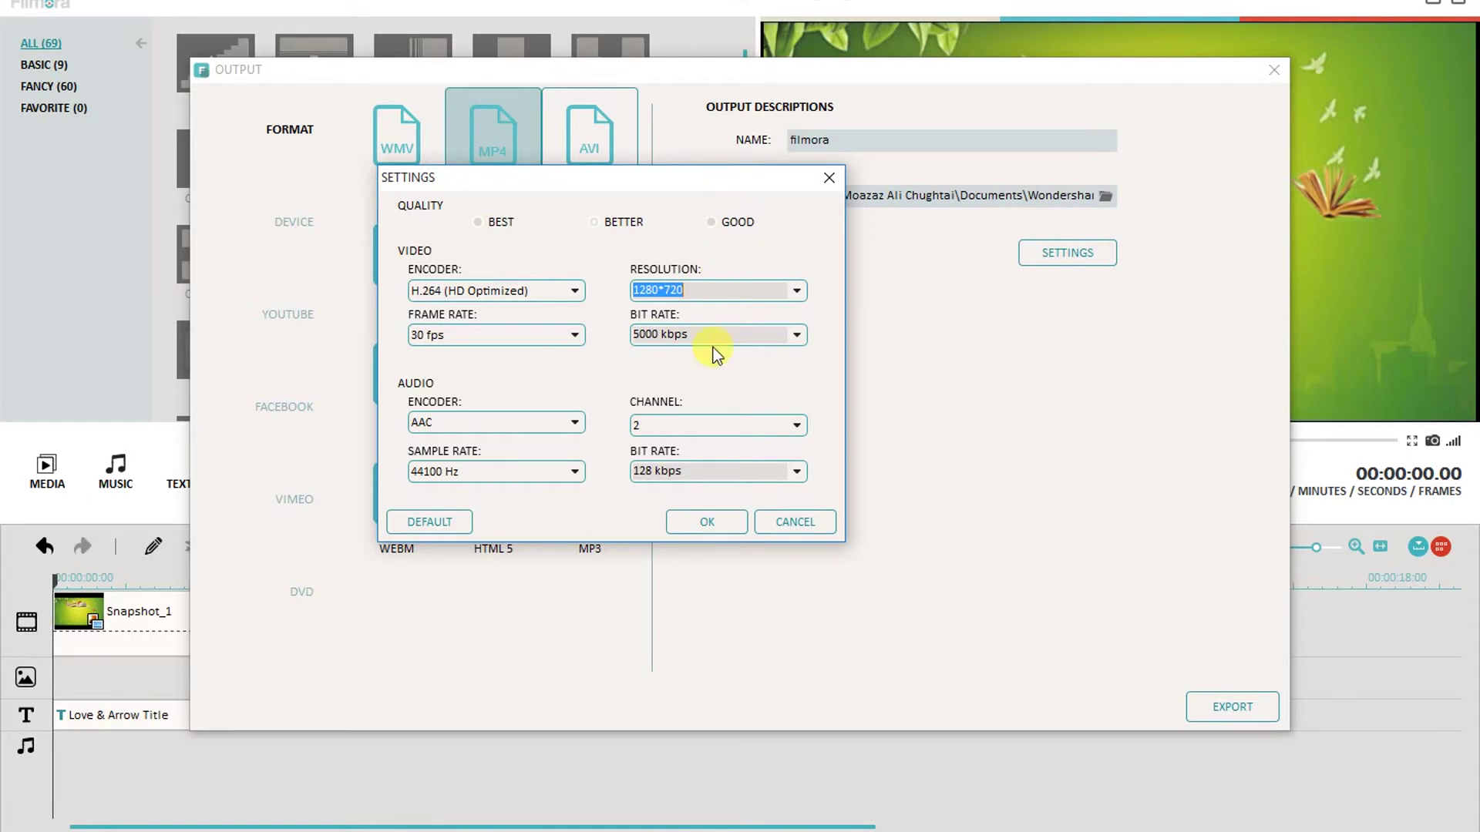
click(713, 523)
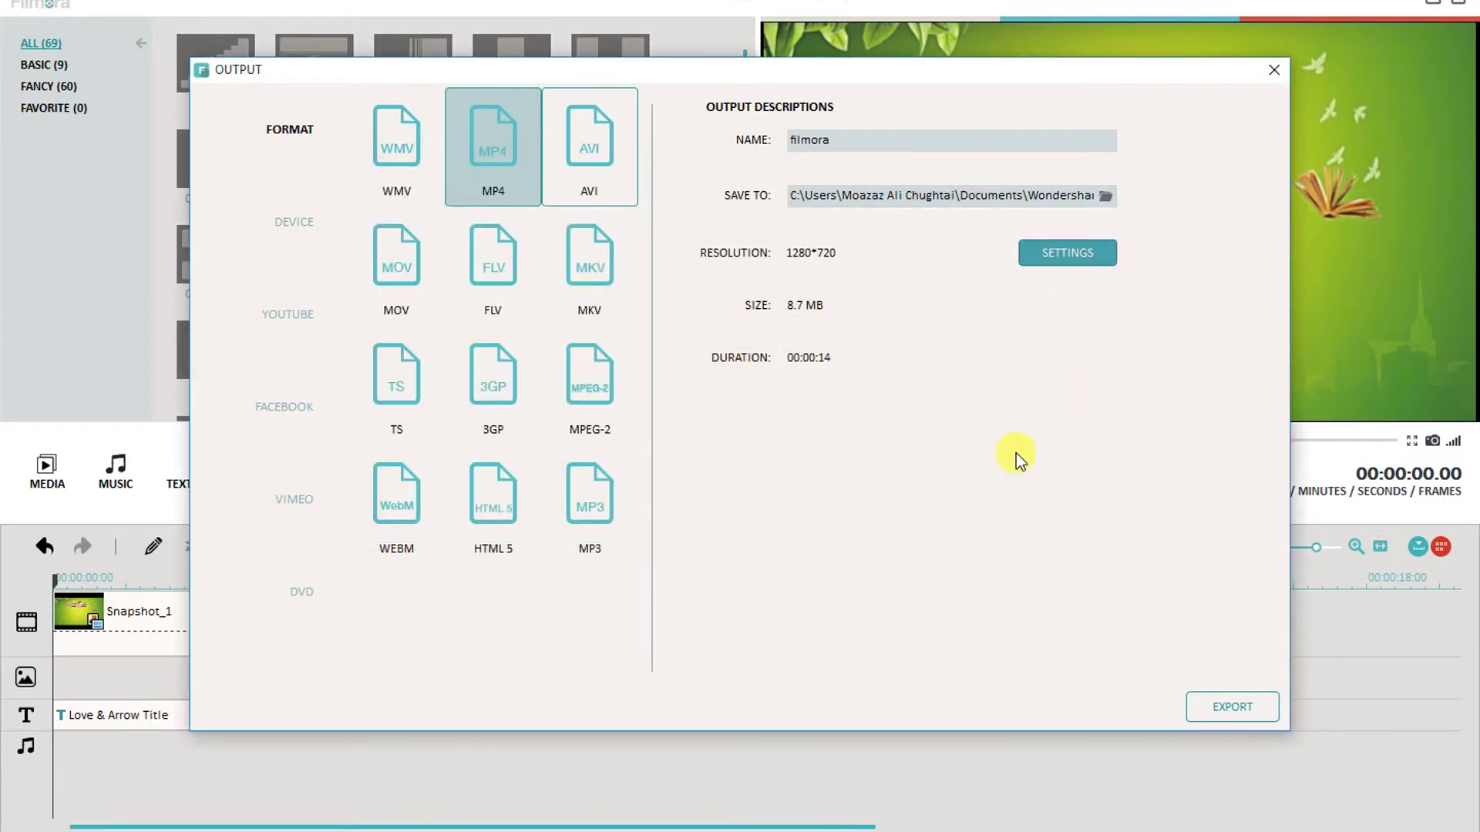
Export the project as an MP4 file and review the finish action choices during the conversion
click(1210, 704)
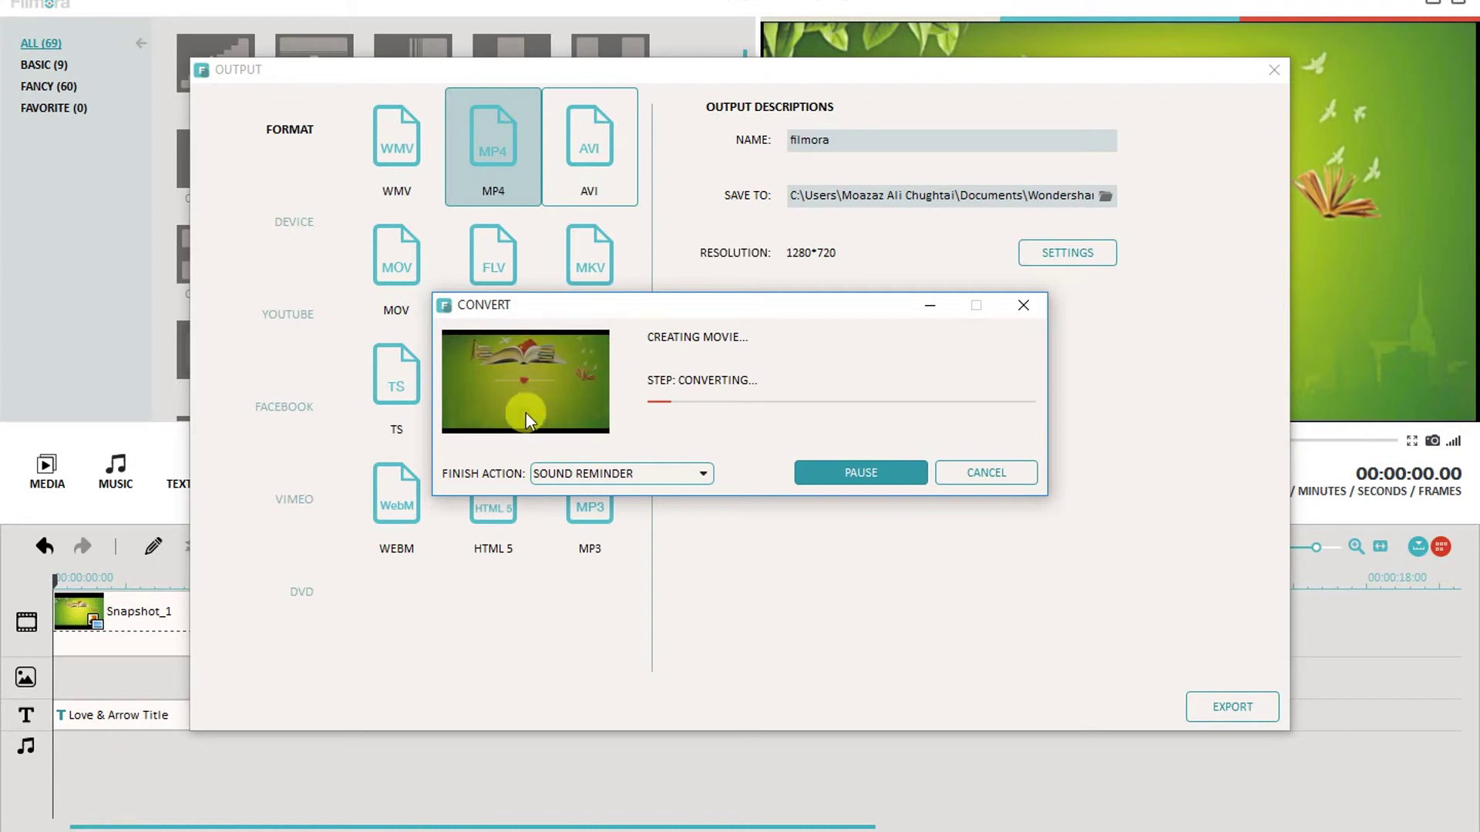
click(706, 473)
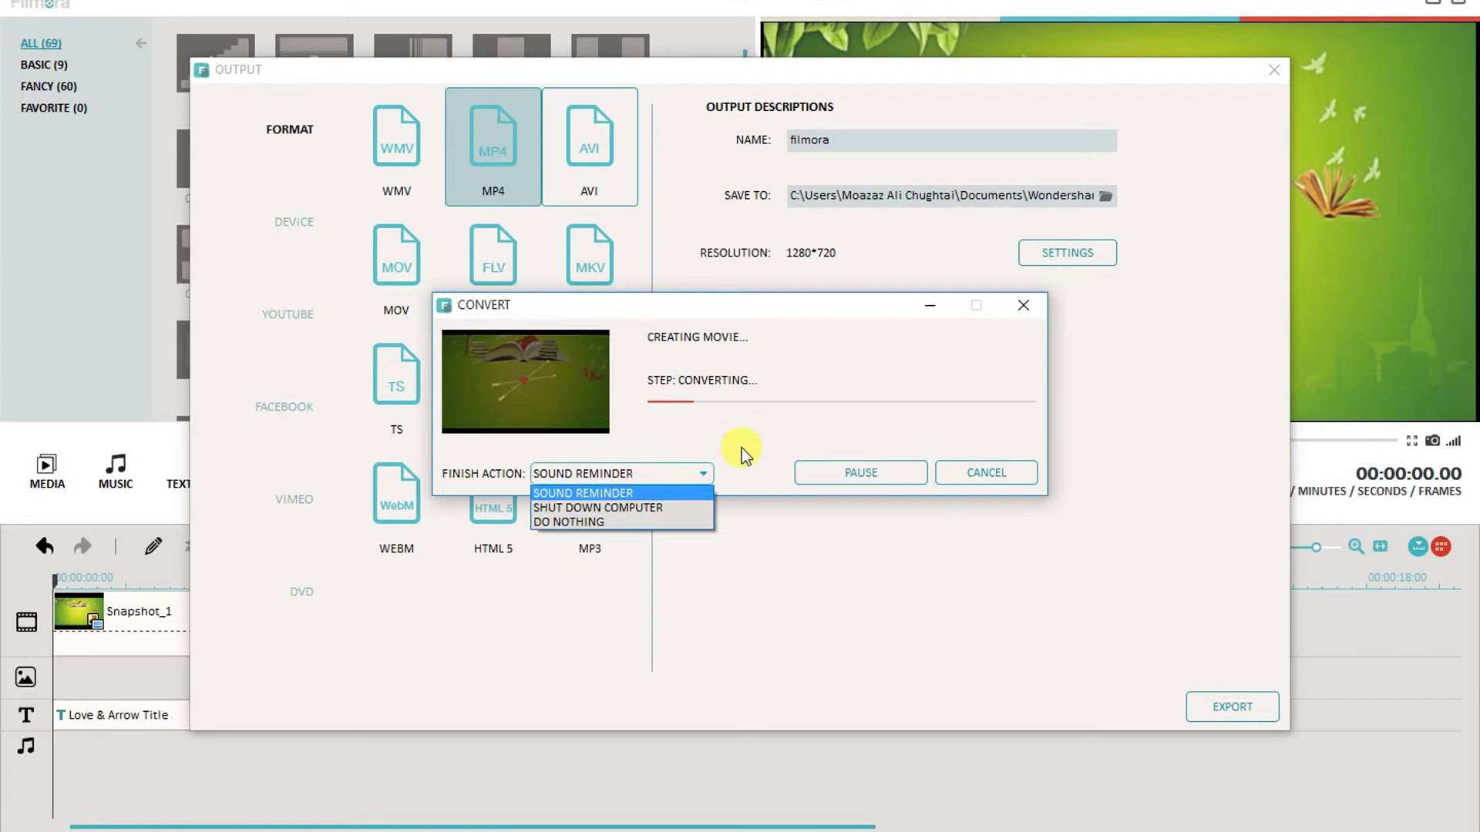
click(741, 447)
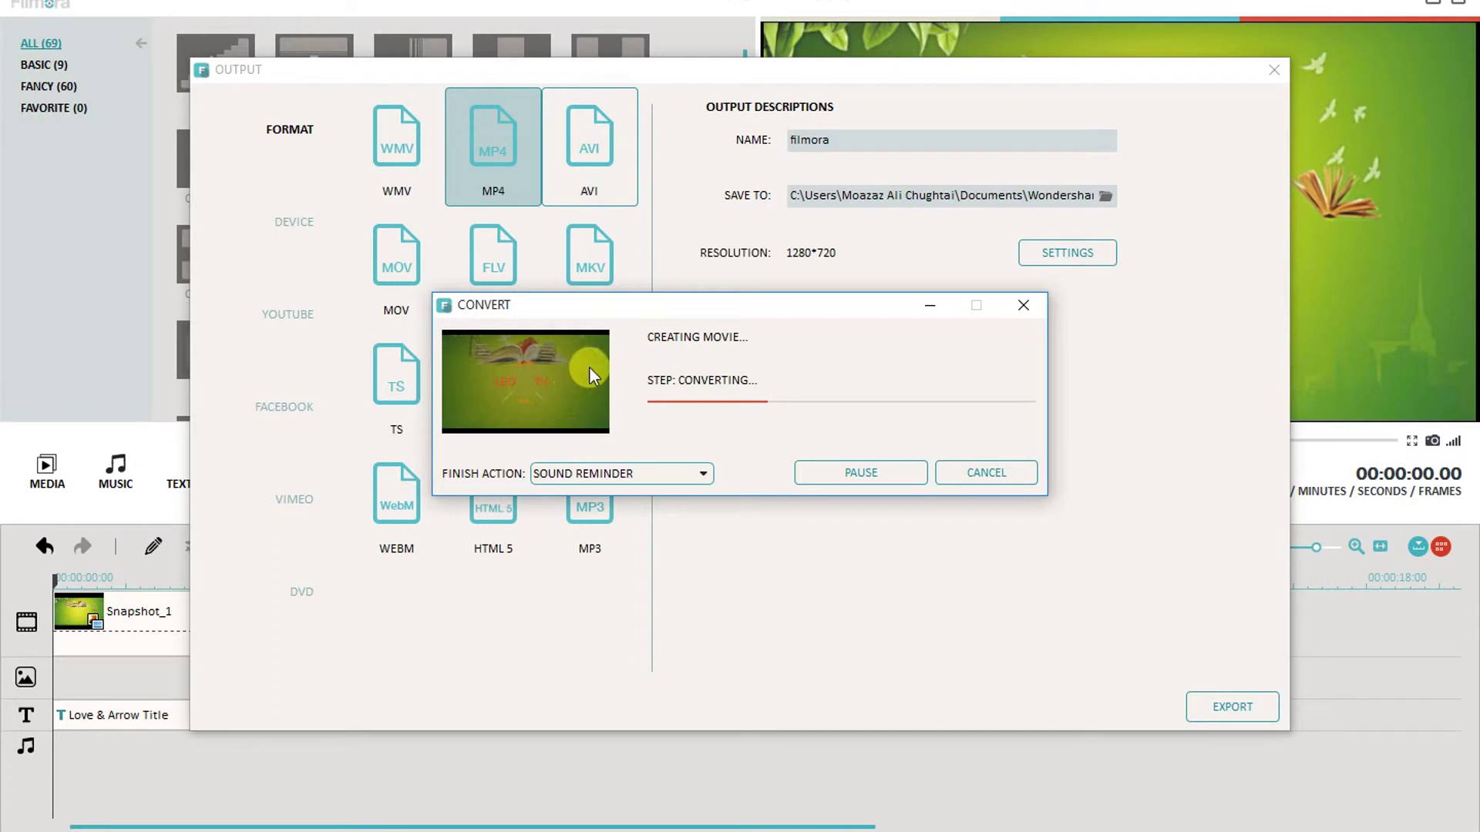
click(704, 473)
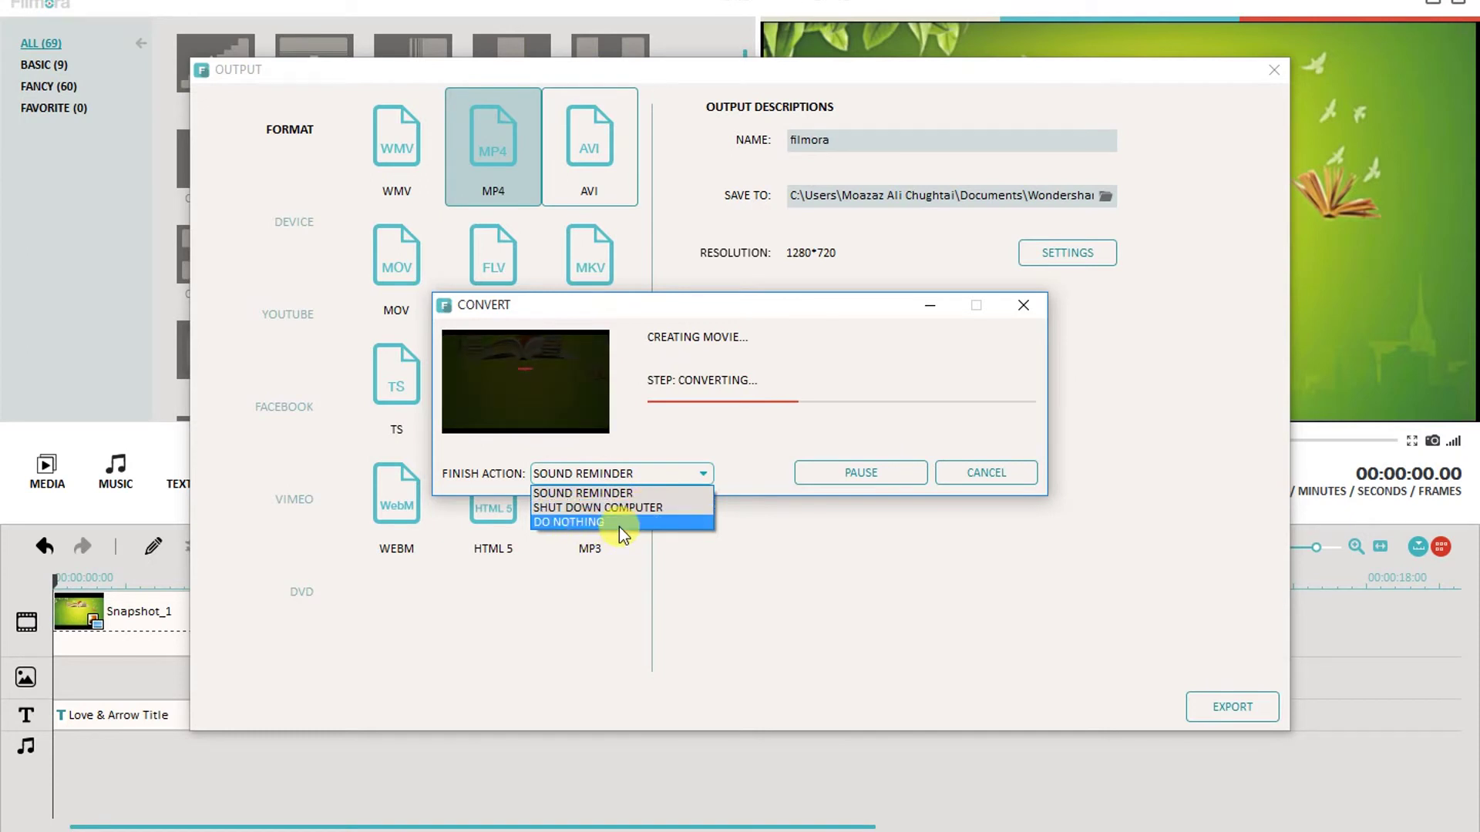
click(736, 436)
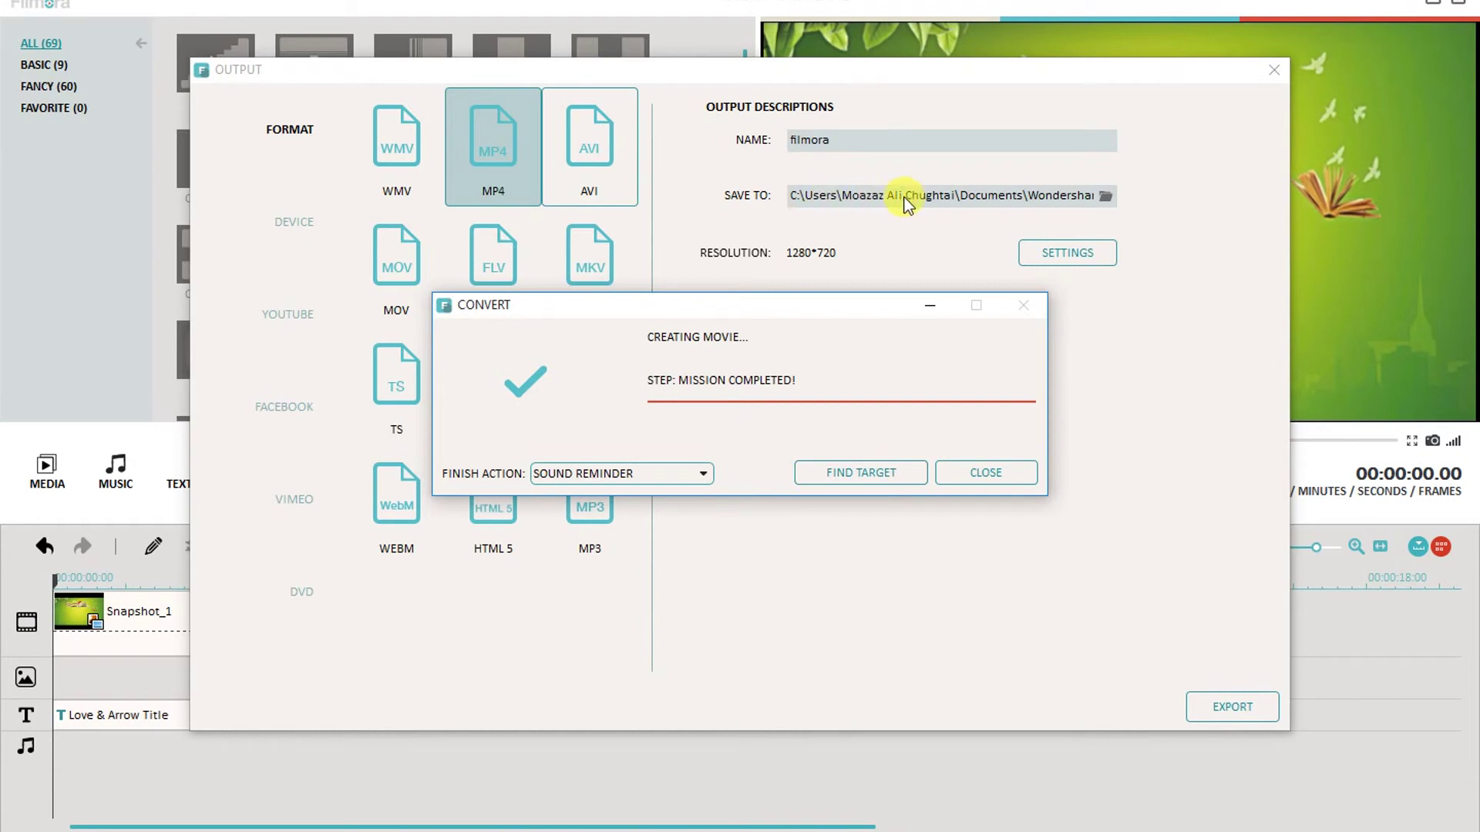
Locate the exported filmora video in its output folder, and return to the project by closing the export window
click(900, 467)
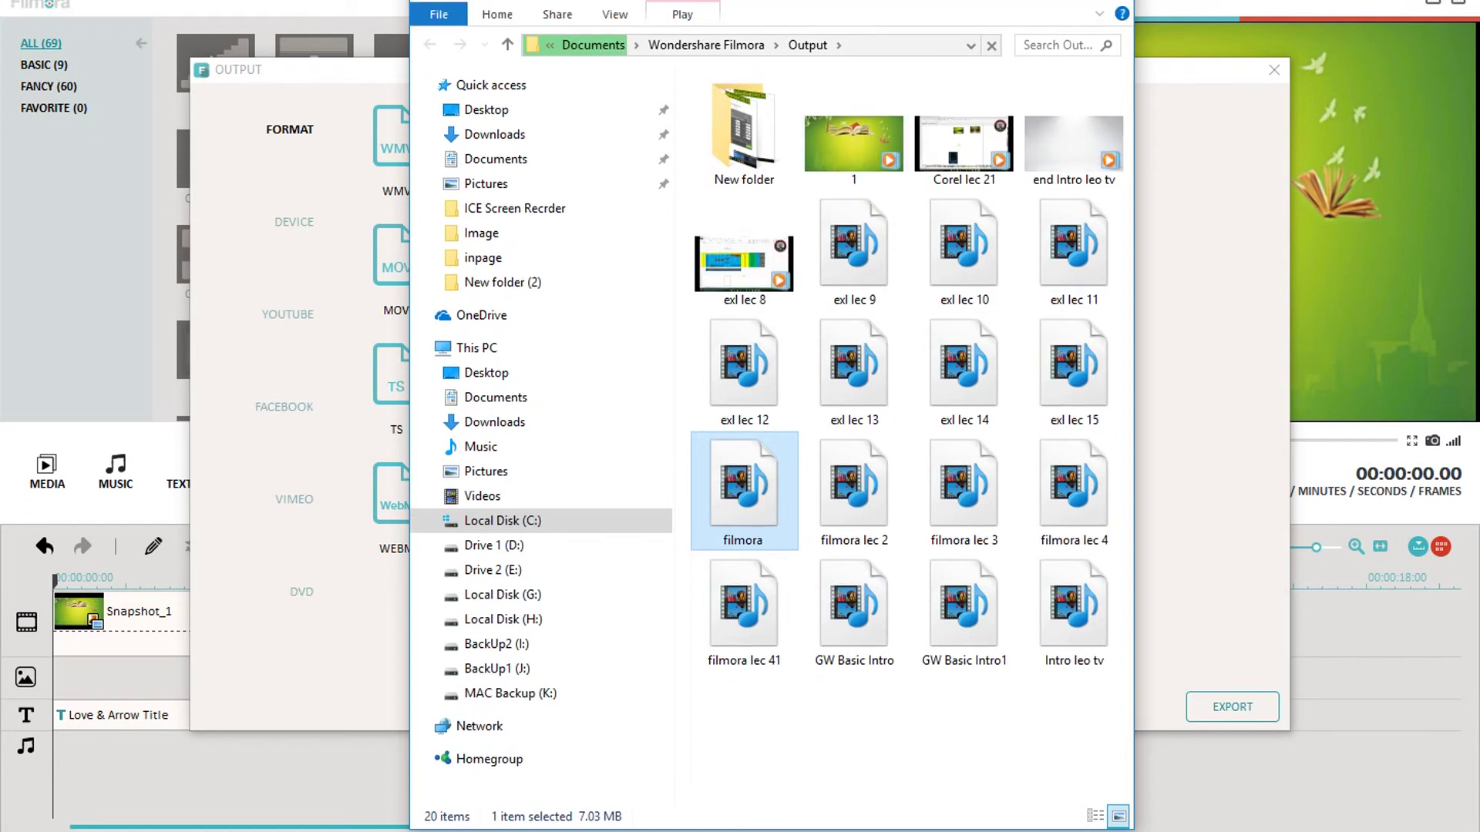
drag(905, 3, 493, 3)
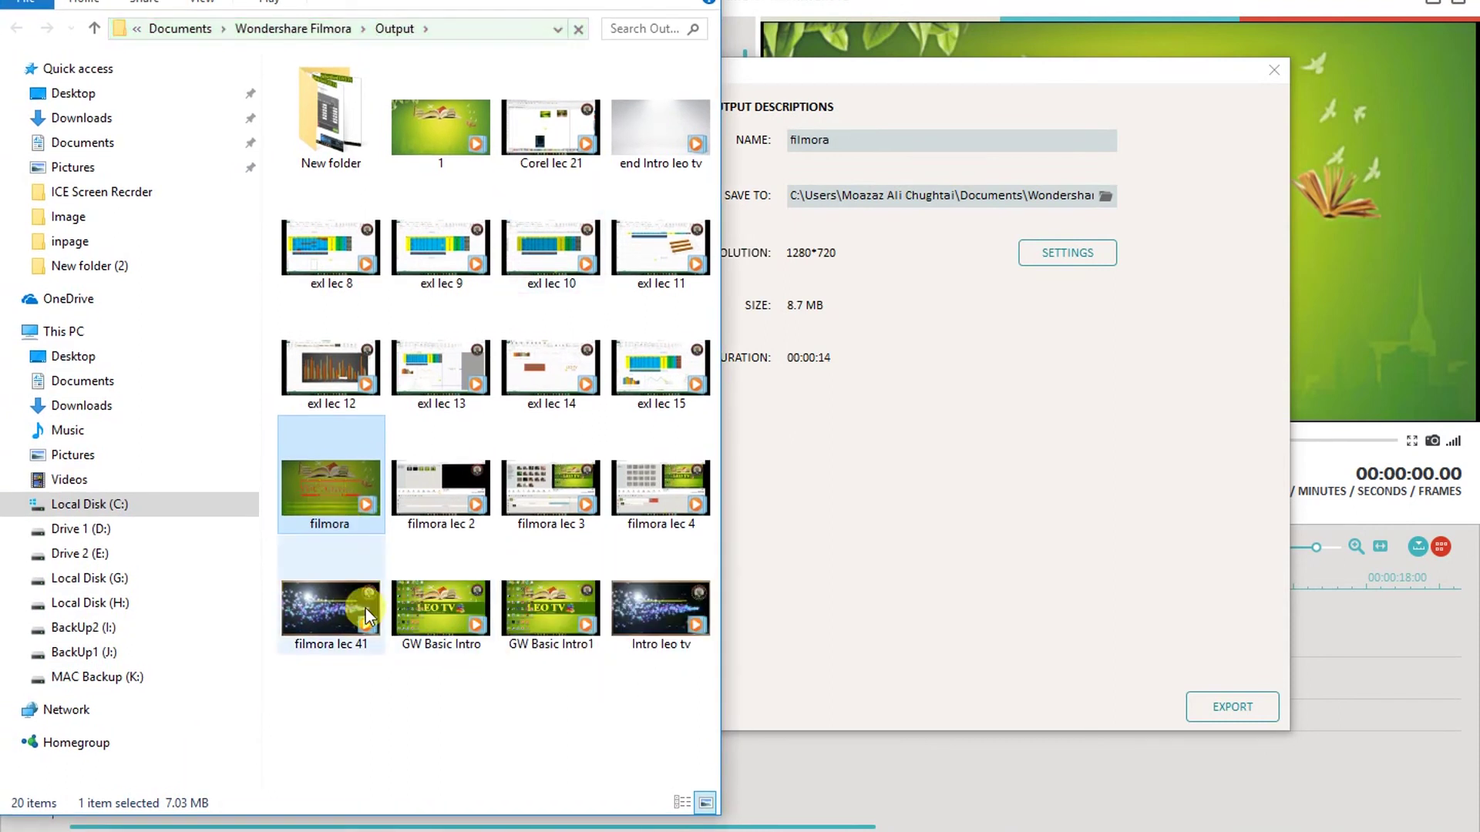
click(350, 501)
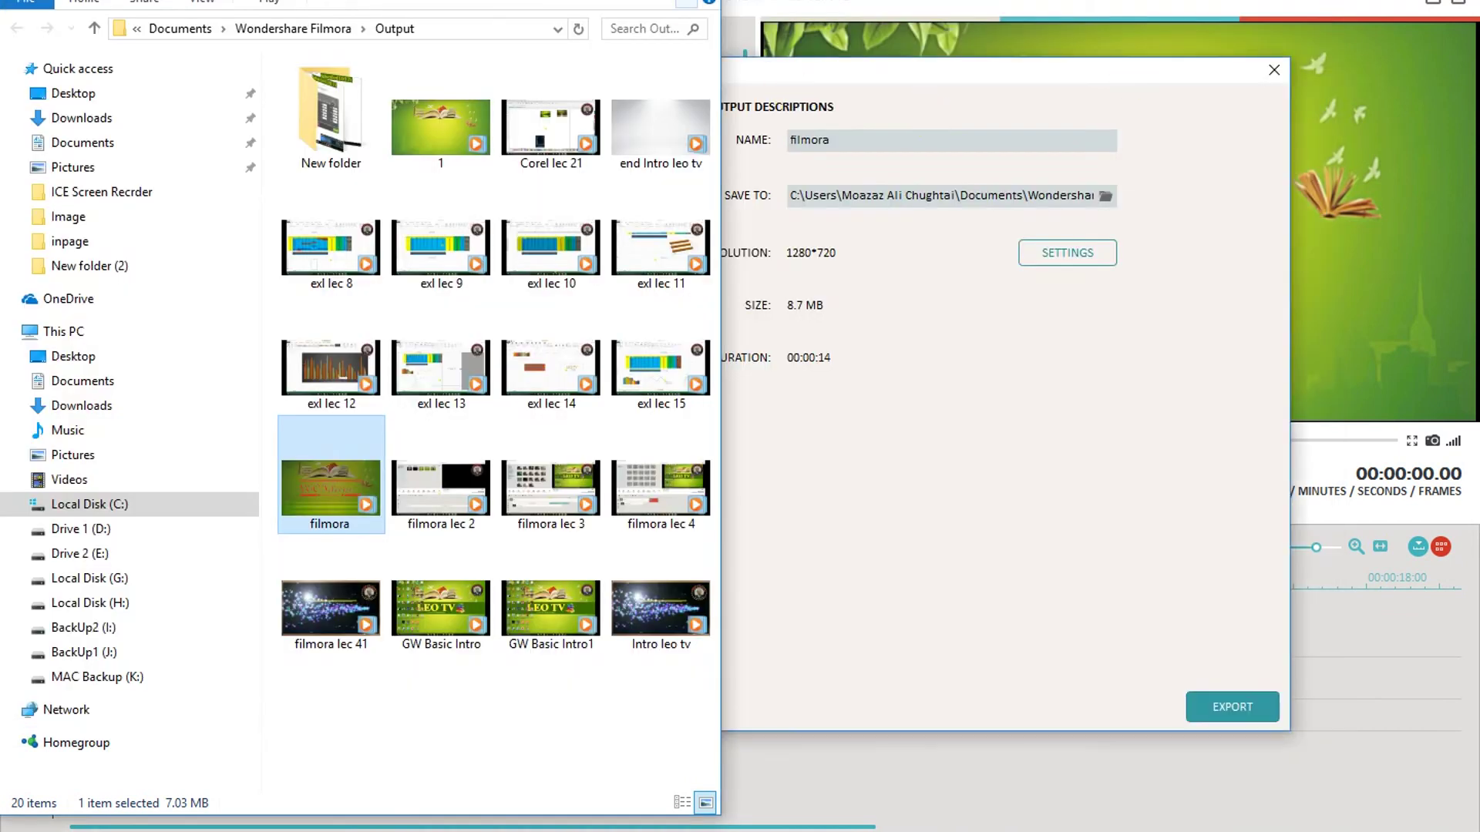
click(1012, 488)
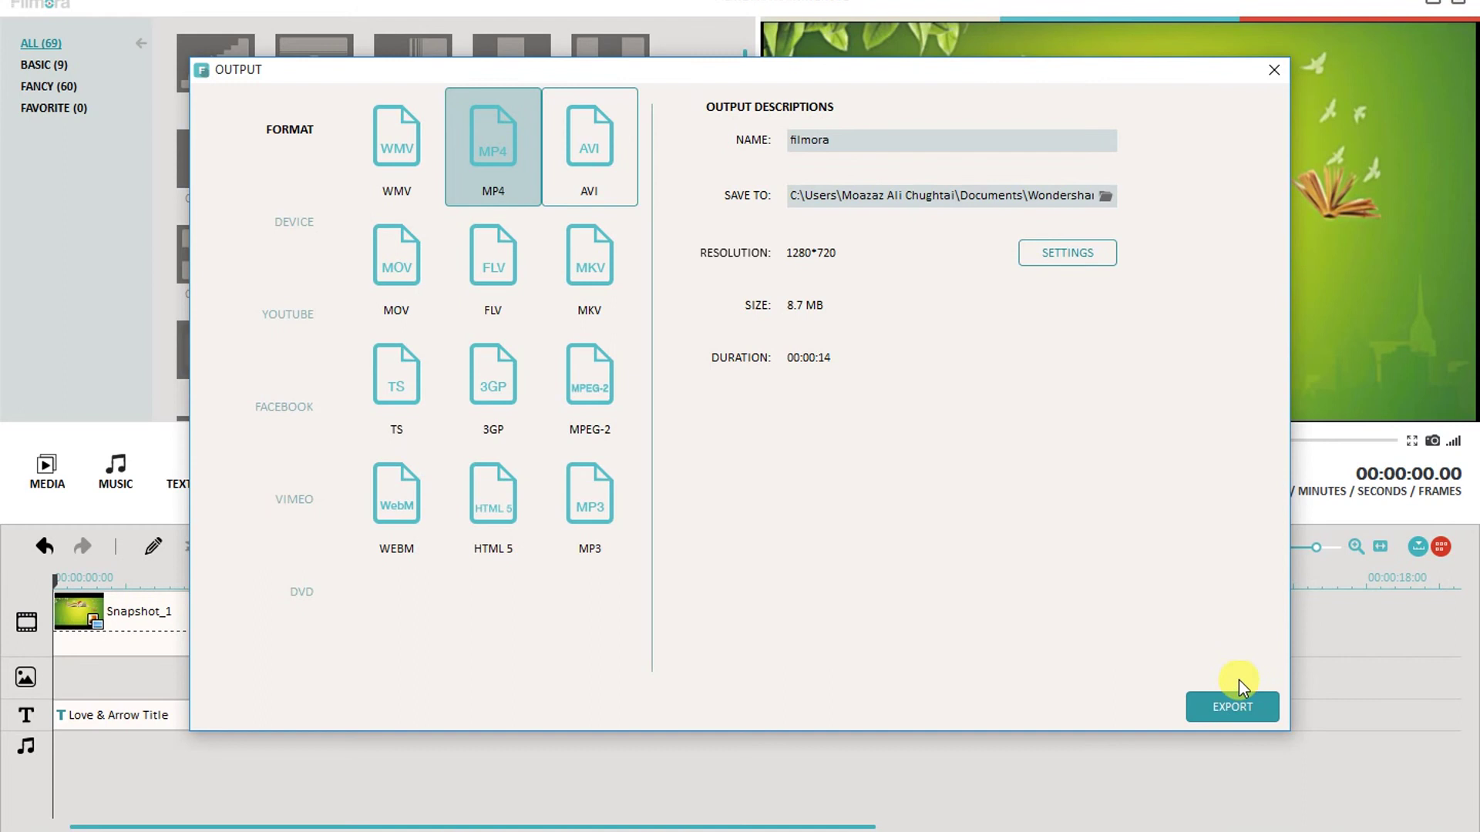
click(1272, 71)
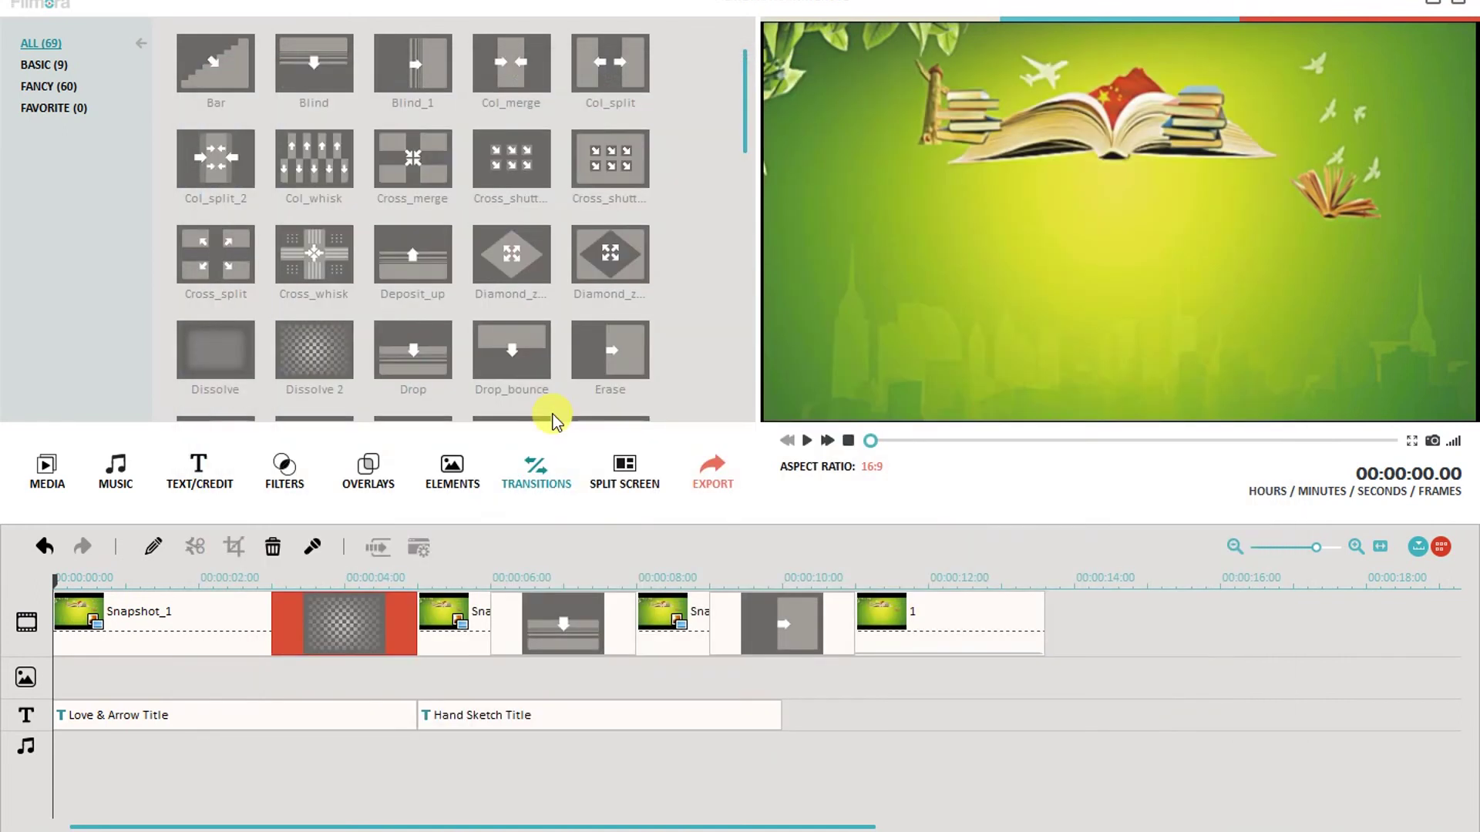